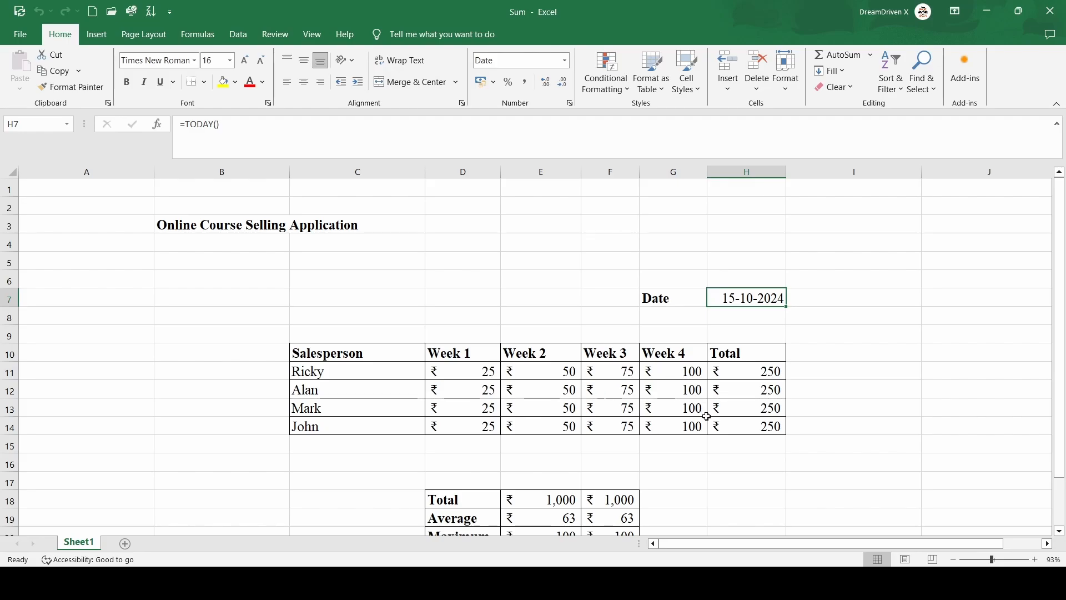
Step: Enter the bold label "Salesperson Goal?" in G8 and widen column G to fit it
{"action": "scroll", "coordinate": [707, 416], "scroll_direction": "down", "scroll_amount": 1}
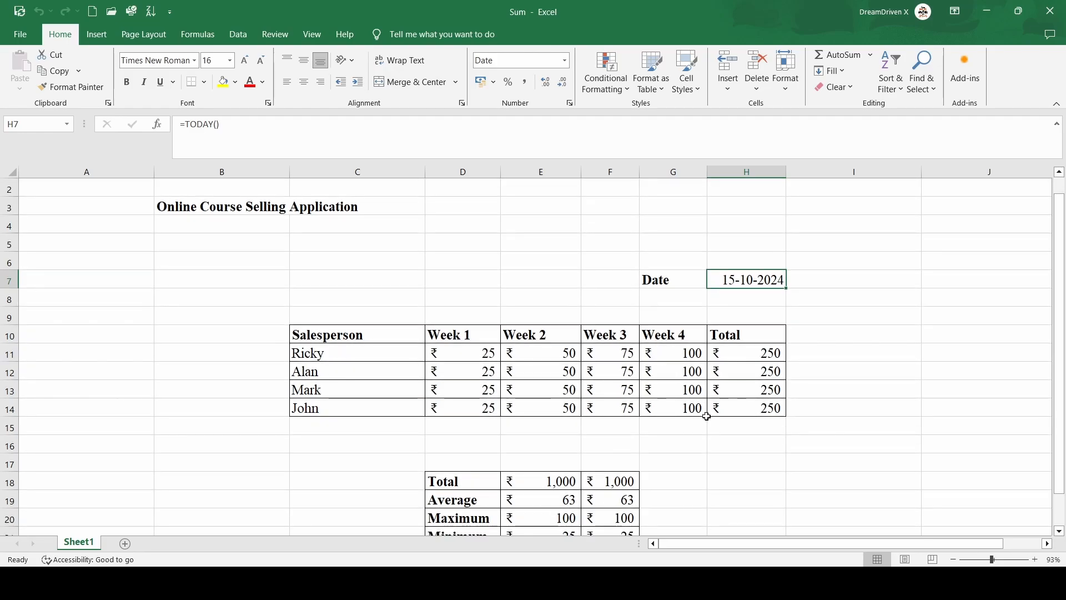
{"action": "scroll", "coordinate": [707, 416], "scroll_direction": "down", "scroll_amount": 1}
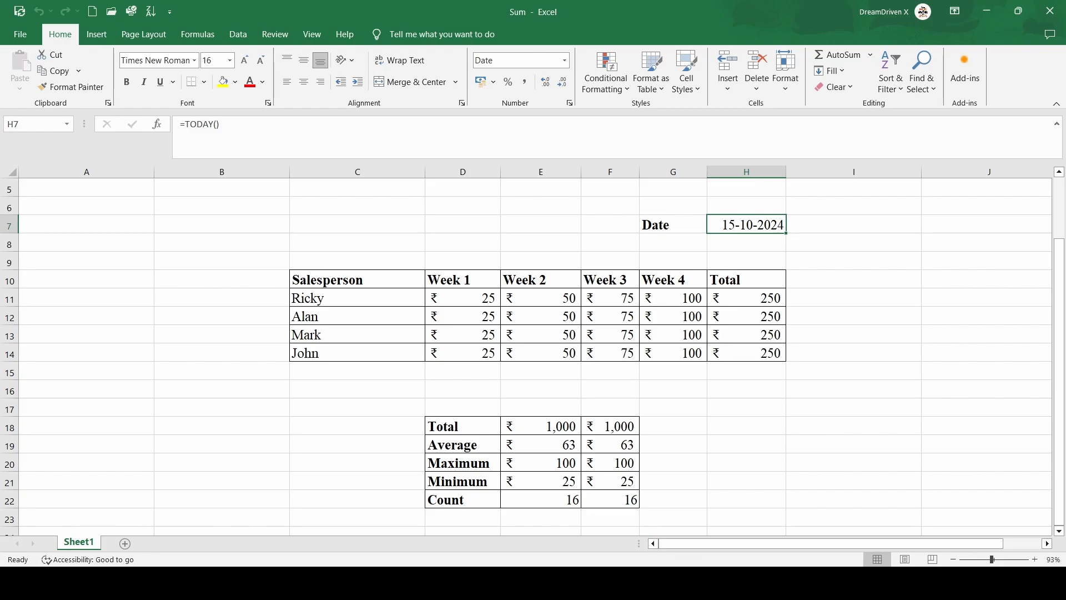
{"action": "left_click", "coordinate": [701, 582]}
{"action": "left_click", "coordinate": [673, 251]}
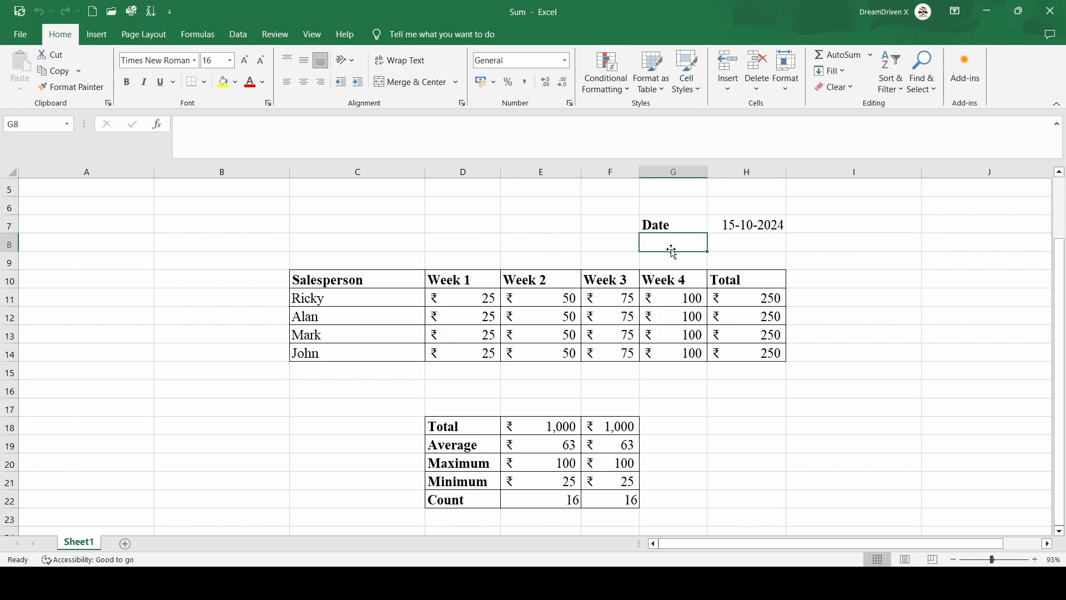
{"action": "key", "text": "ctrl+b"}
{"action": "type", "text": "Salesper"}
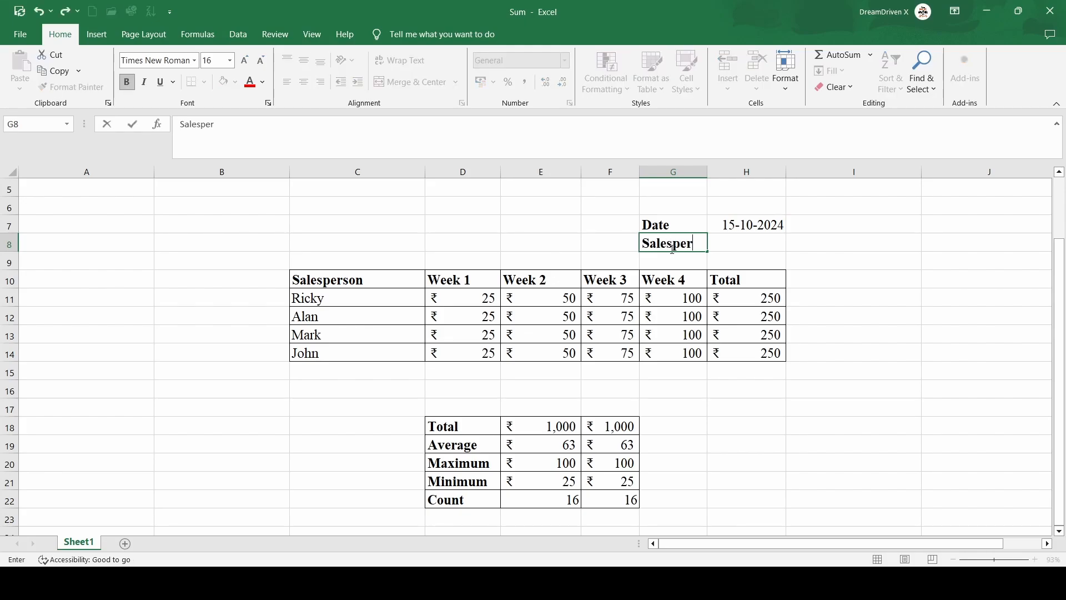
{"action": "type", "text": "son Goa"}
{"action": "key", "text": "BackSpace"}
{"action": "type", "text": "oal?"}
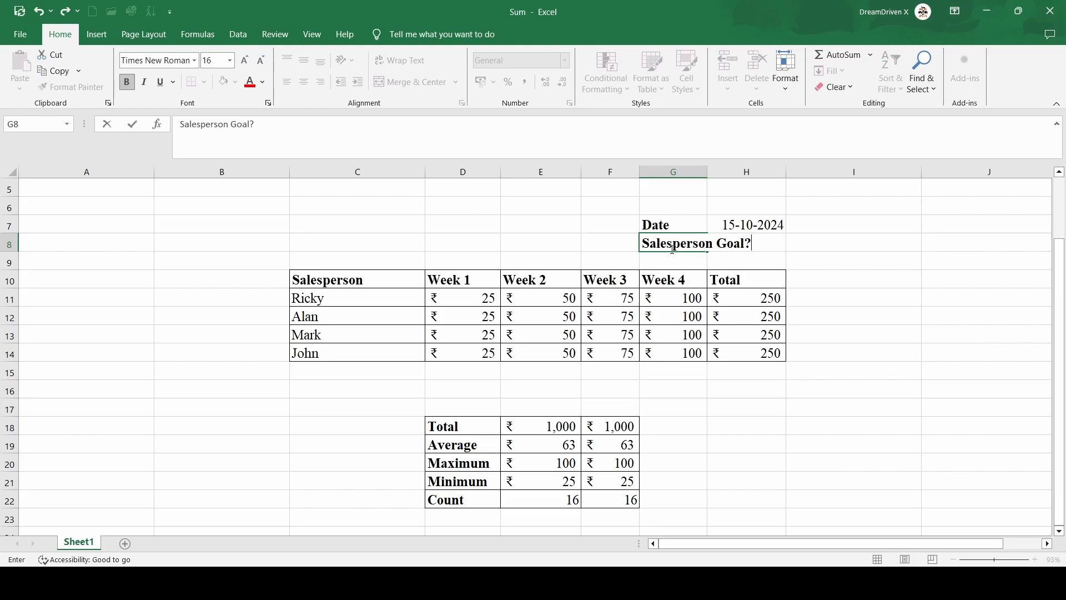
{"action": "key", "text": "Tab"}
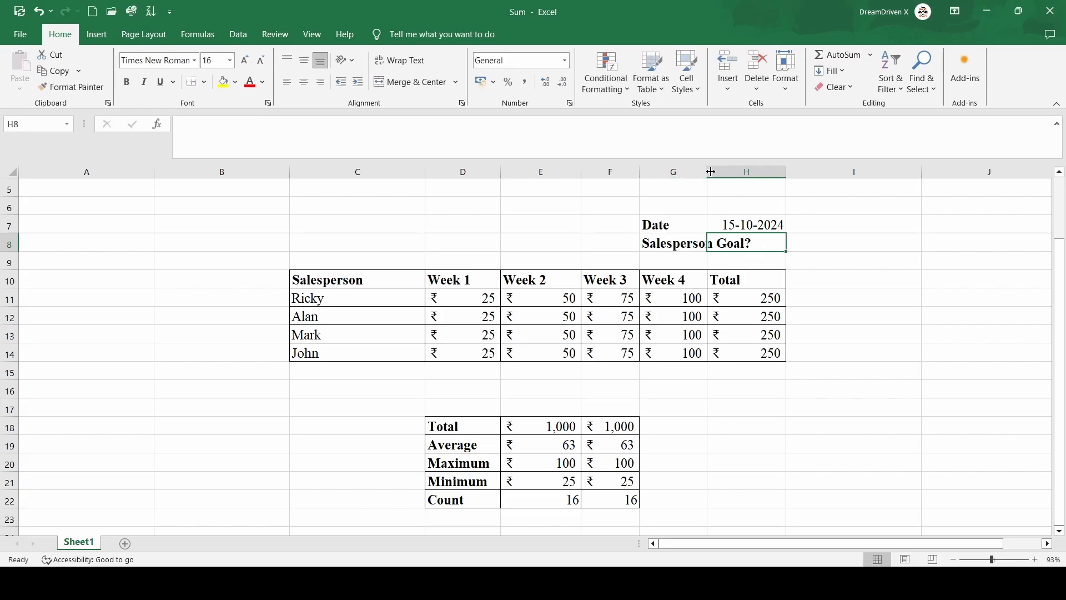
{"action": "left_click_drag", "start_coordinate": [708, 171], "coordinate": [771, 172]}
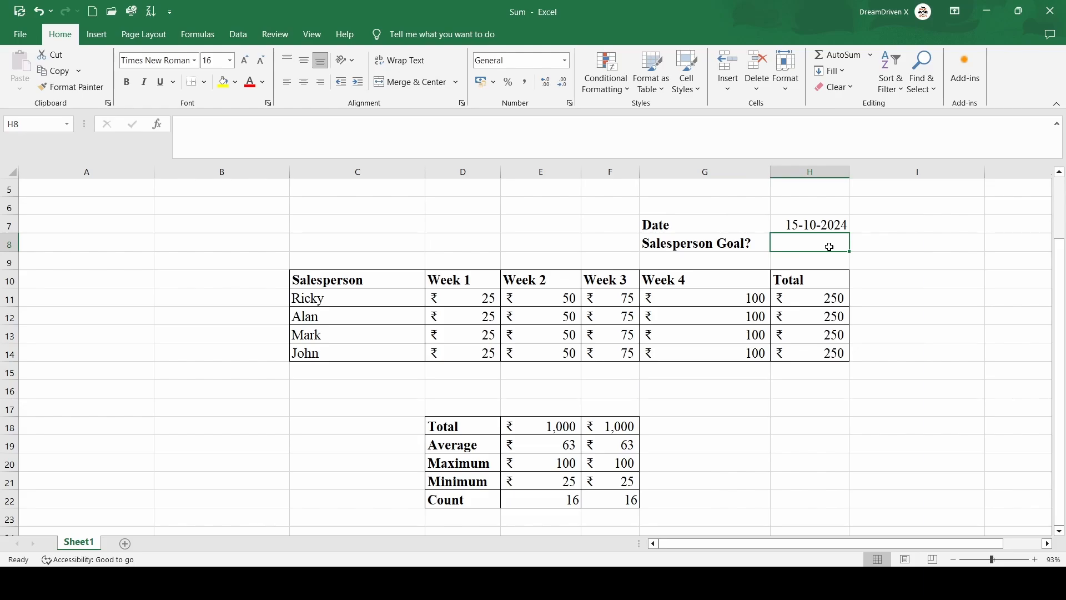
Step: Enter 250 as the salesperson goal in H8 and copy the formatting of H11 onto it
{"action": "left_click", "coordinate": [826, 304]}
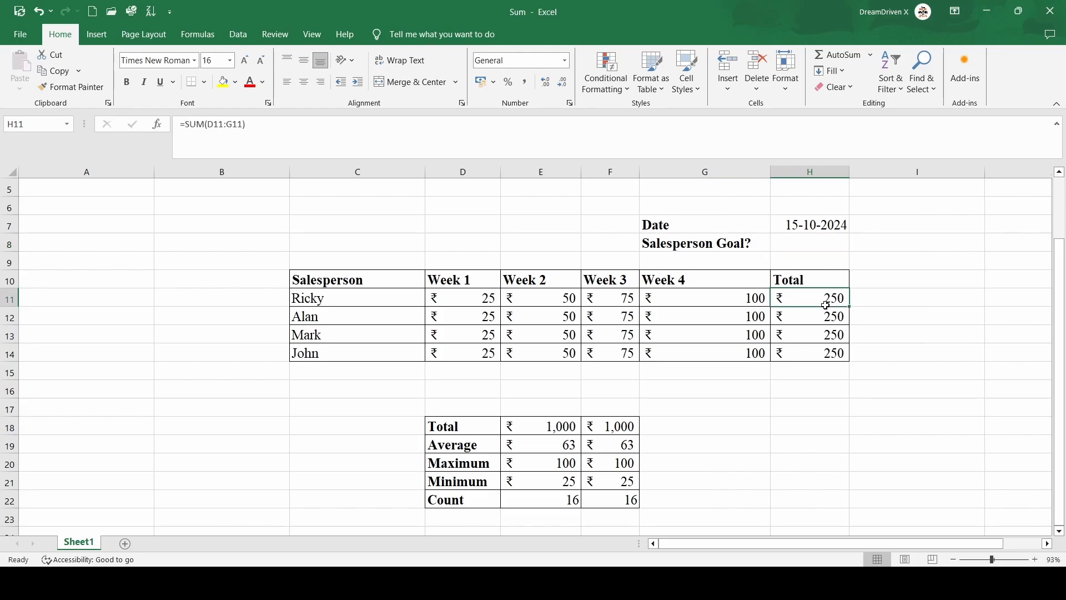
{"action": "left_click", "coordinate": [800, 245]}
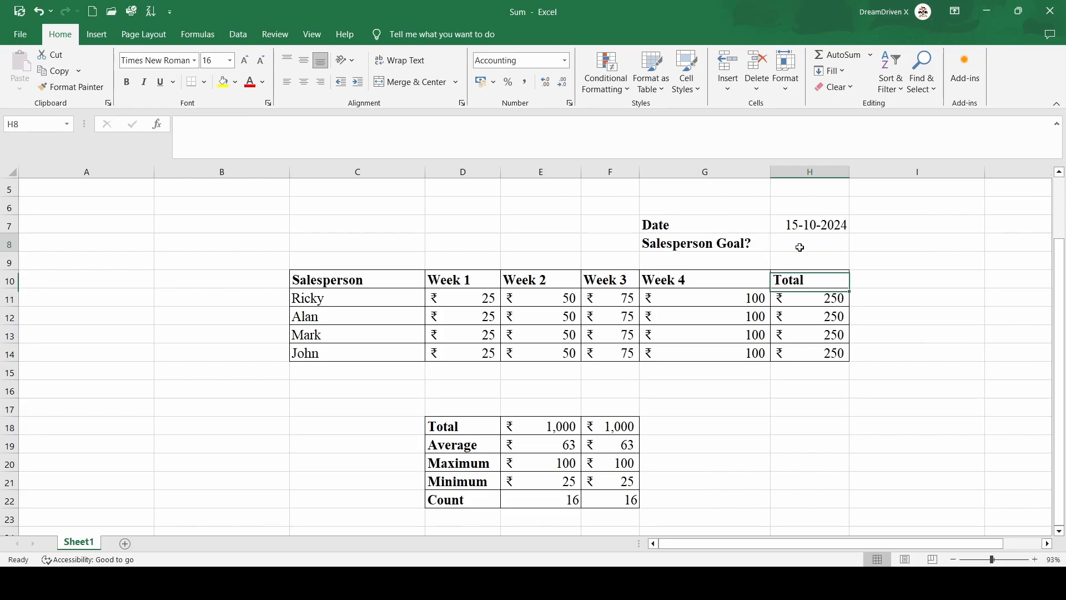
{"action": "type", "text": "250"}
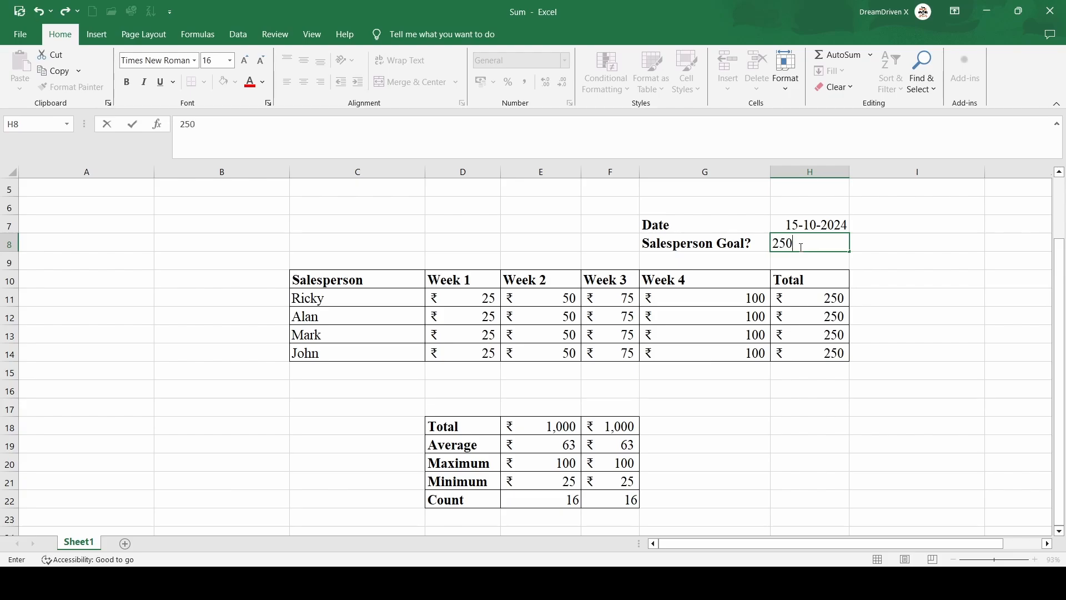
{"action": "left_click", "coordinate": [825, 300]}
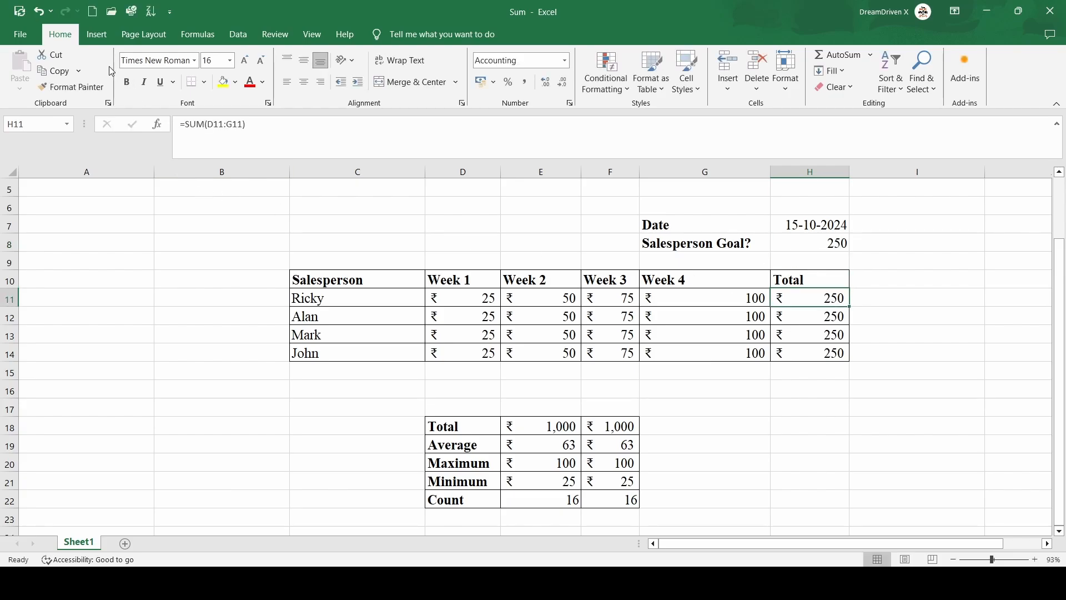
{"action": "left_click", "coordinate": [71, 87]}
{"action": "left_click", "coordinate": [809, 243]}
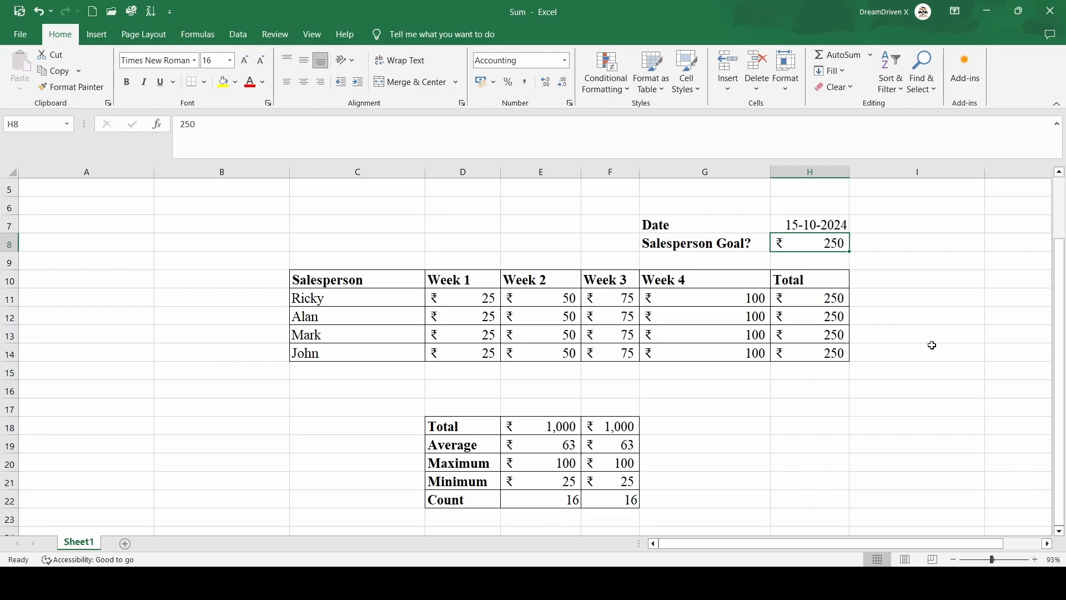
Step: Add the bold column header "Target Achieved?" in I10, beside the Total header
{"action": "left_click", "coordinate": [896, 288]}
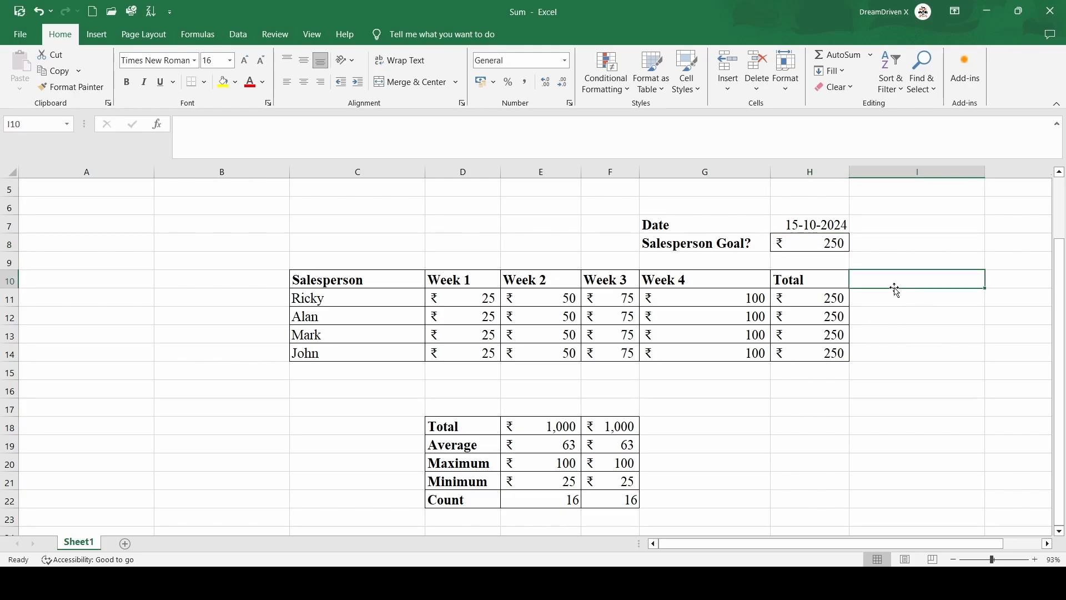
{"action": "type", "text": "Ta"}
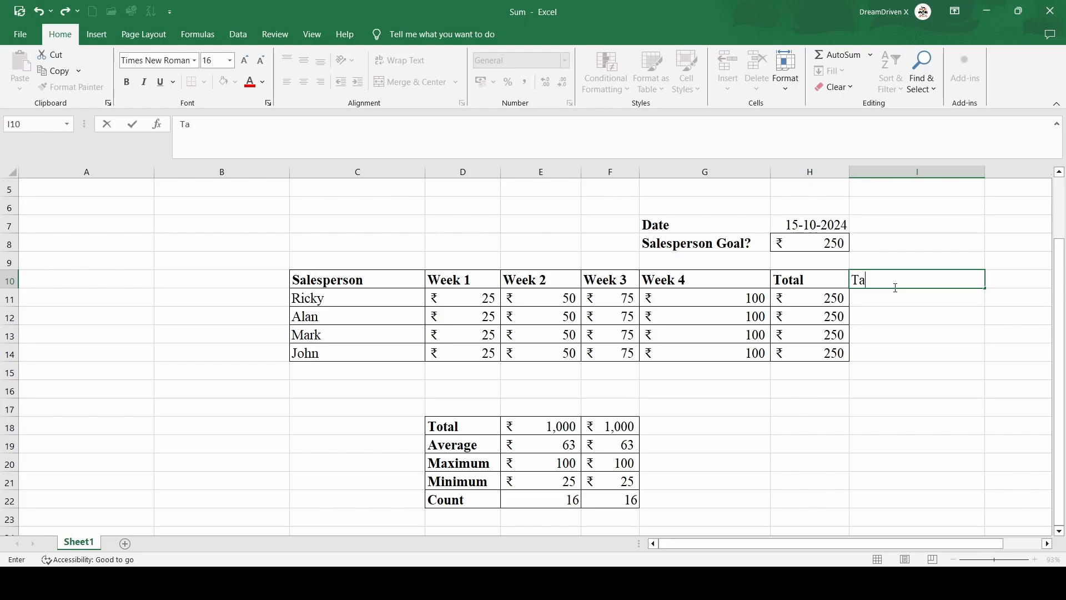
{"action": "type", "text": "rget Achieved?"}
{"action": "key", "text": "Left"}
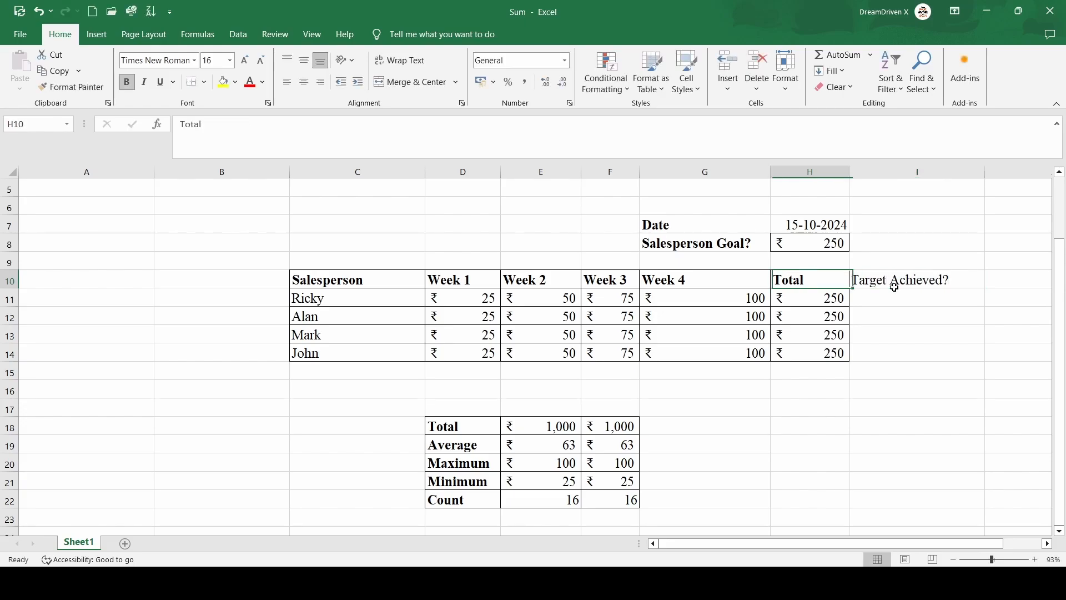
{"action": "left_click", "coordinate": [896, 289]}
{"action": "key", "text": "ctrl+b"}
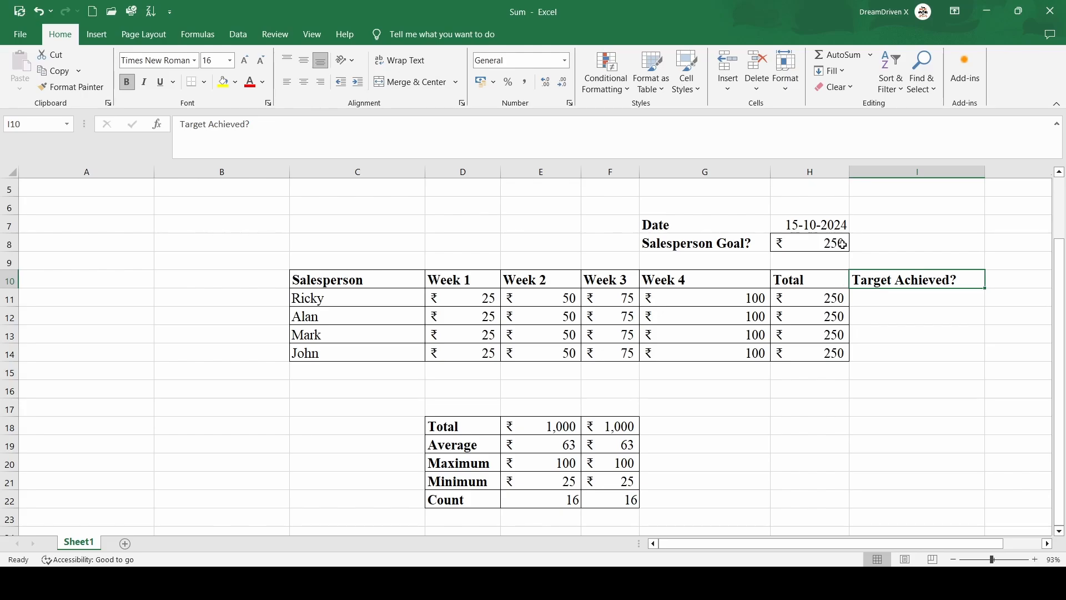
{"action": "left_click", "coordinate": [914, 293]}
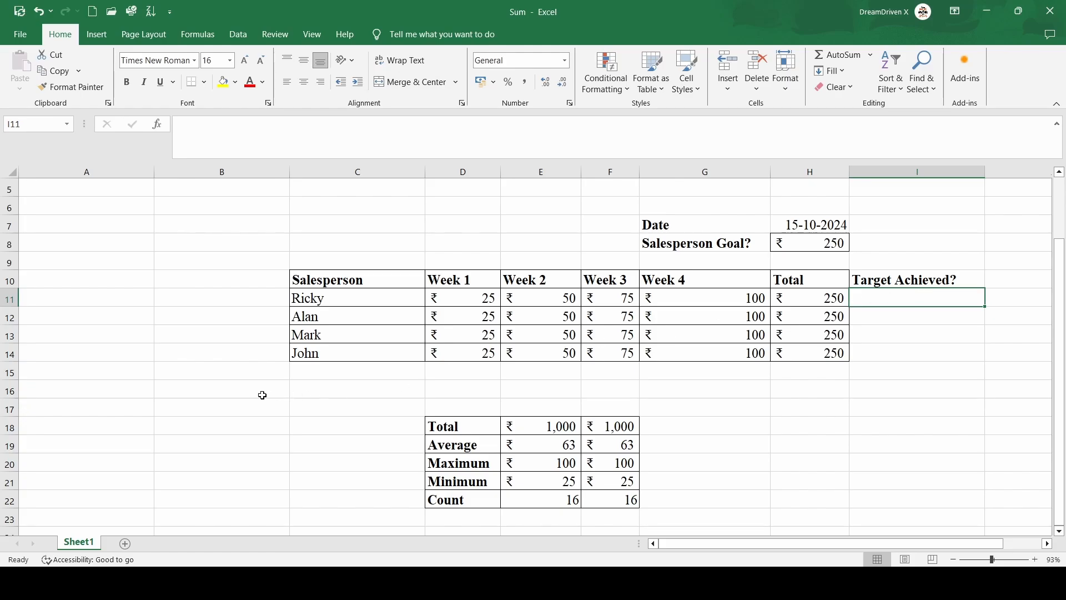
{"action": "left_click", "coordinate": [140, 439]}
{"action": "type", "text": "If"}
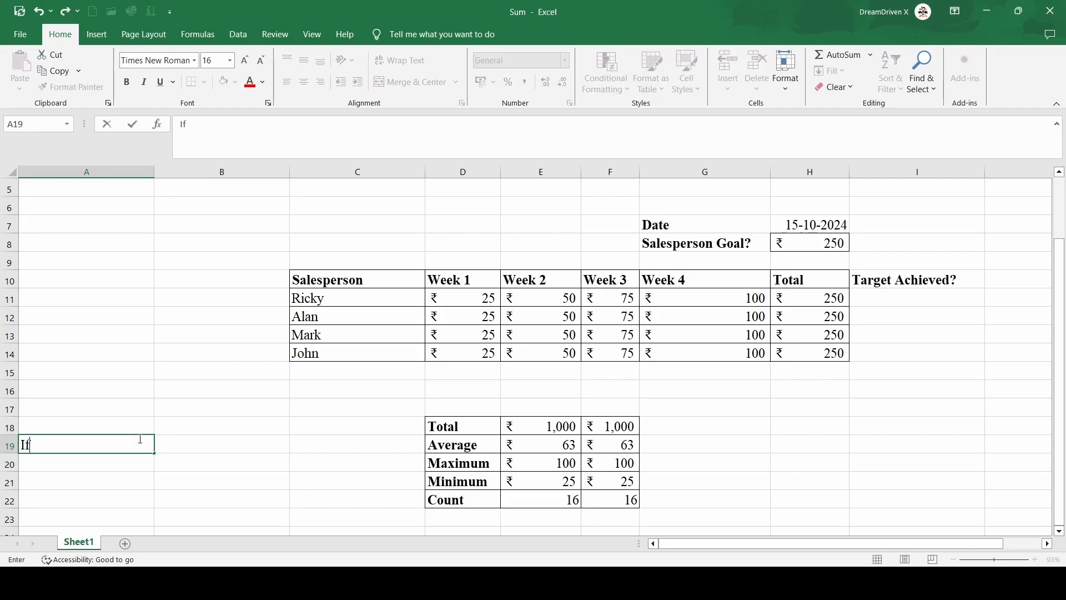
{"action": "key", "text": "Return"}
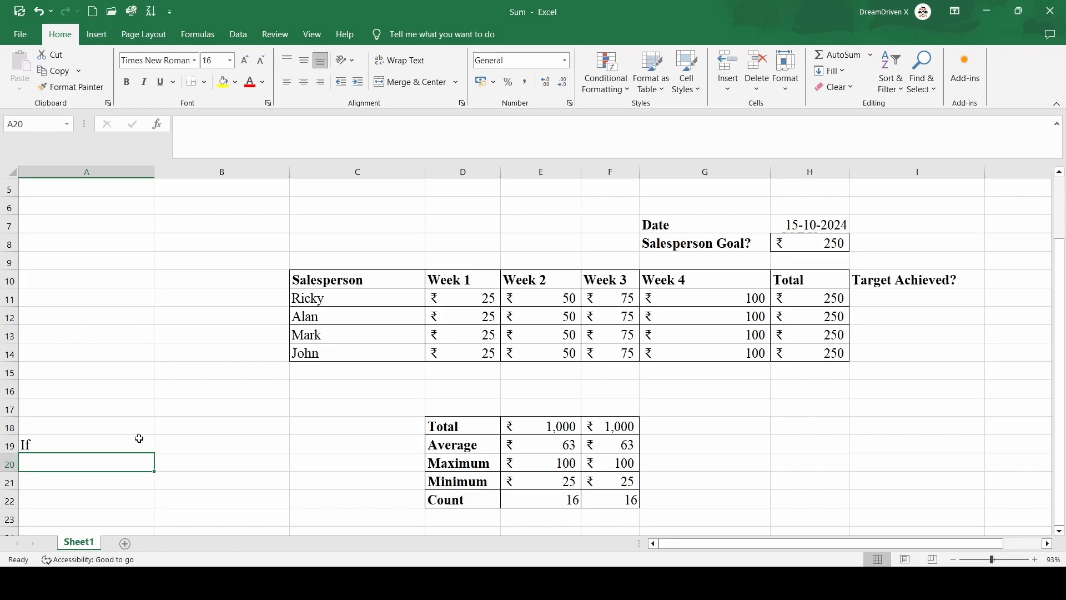
{"action": "left_click", "coordinate": [139, 439]}
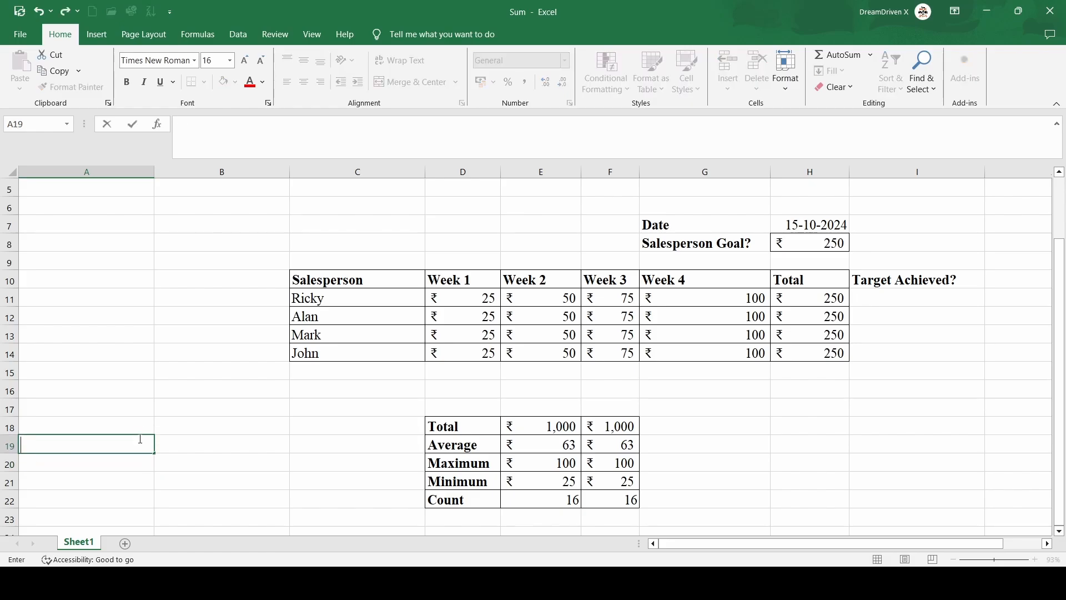
{"action": "left_click", "coordinate": [892, 279]}
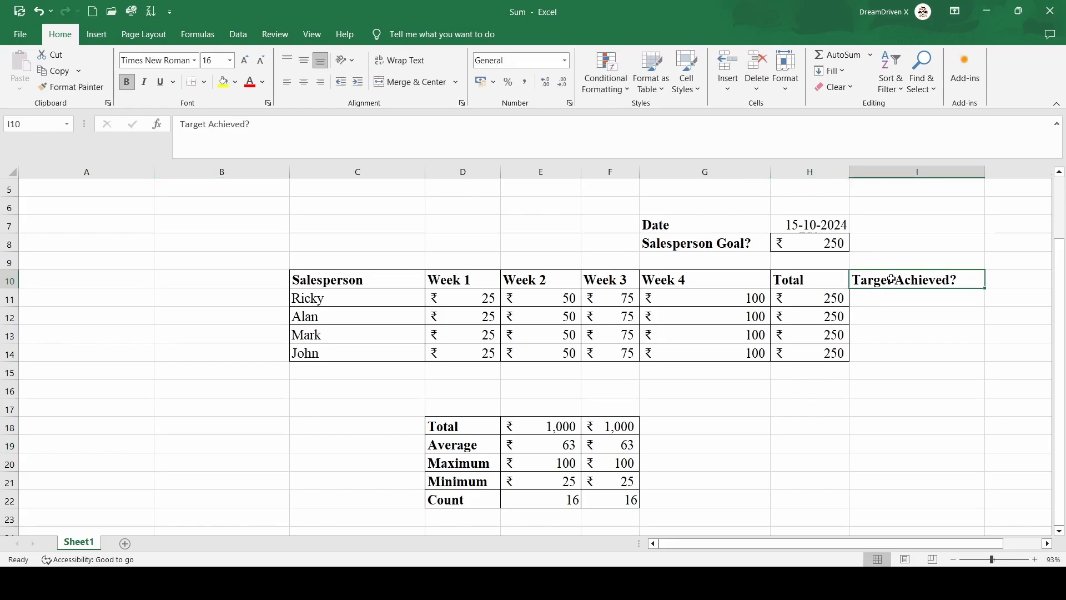
{"action": "key", "text": "Return"}
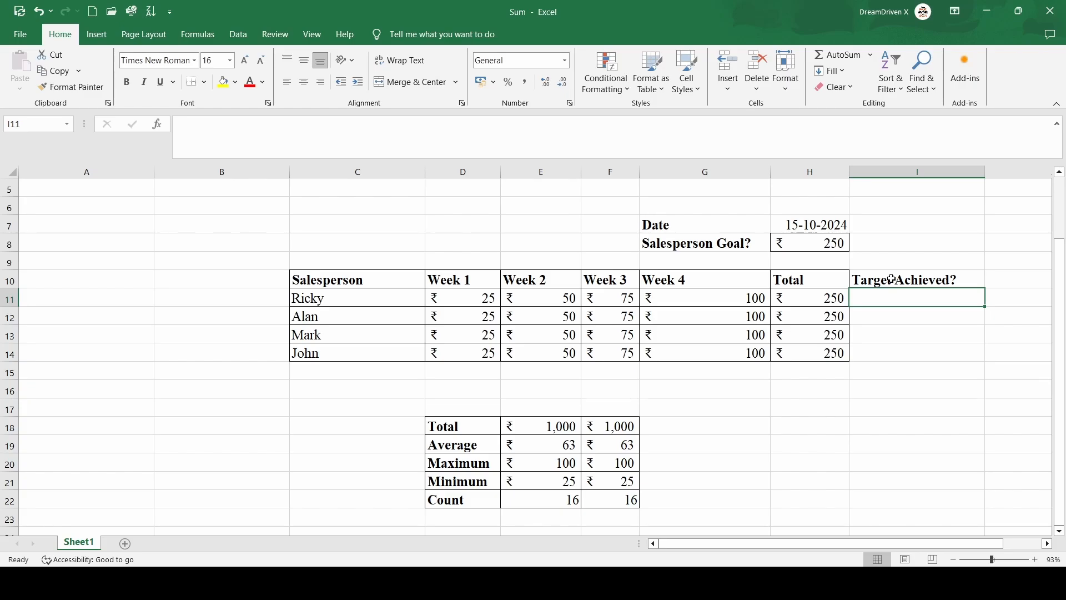
{"action": "type", "text": "="}
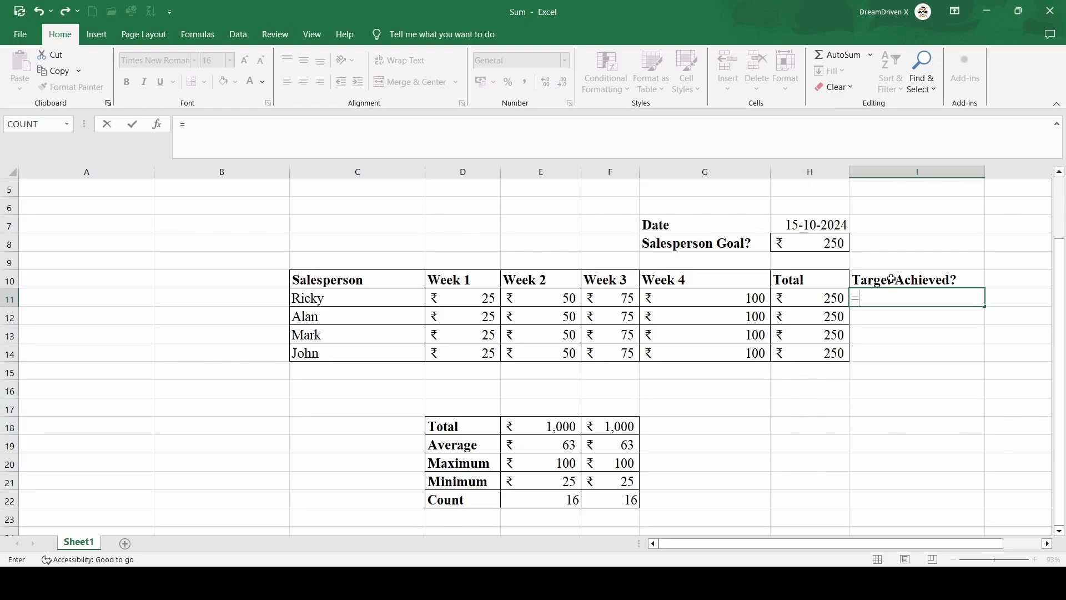
{"action": "type", "text": "If("}
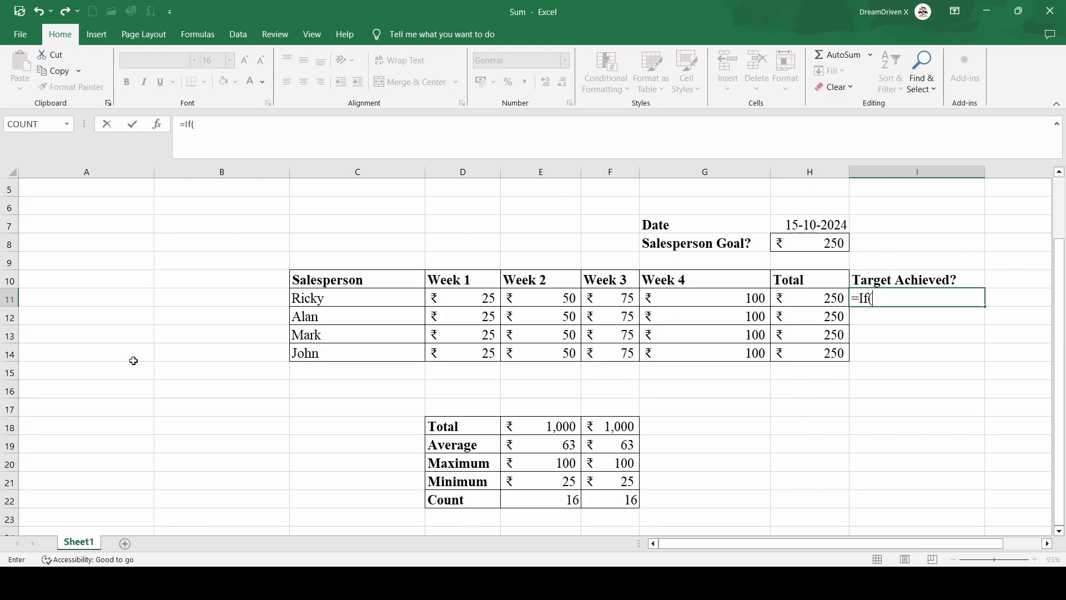
{"action": "left_click", "coordinate": [80, 410]}
{"action": "left_click", "coordinate": [98, 450]}
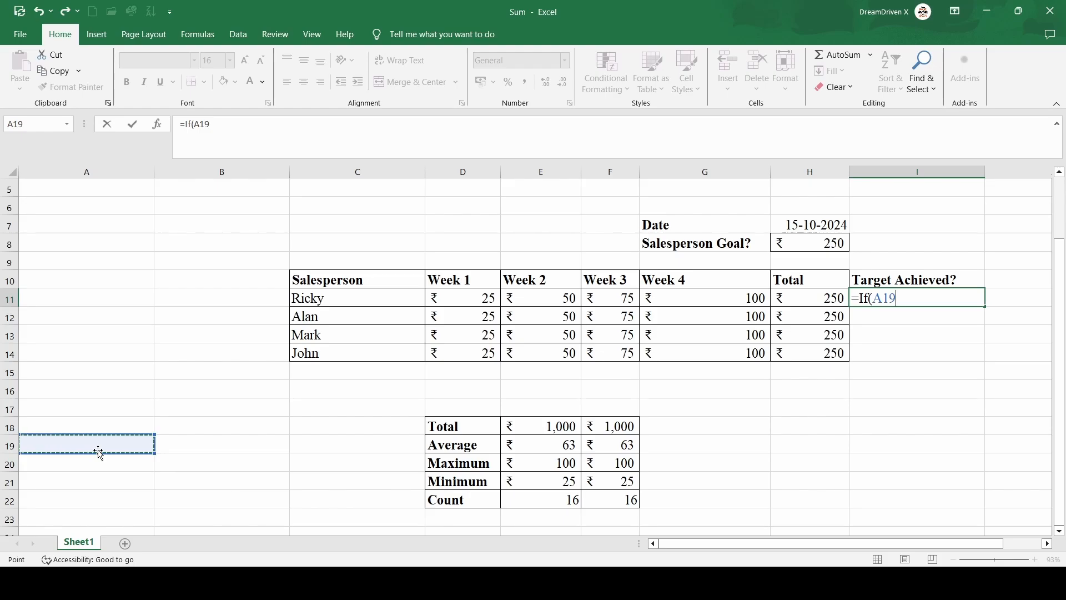
{"action": "type", "text": "if"}
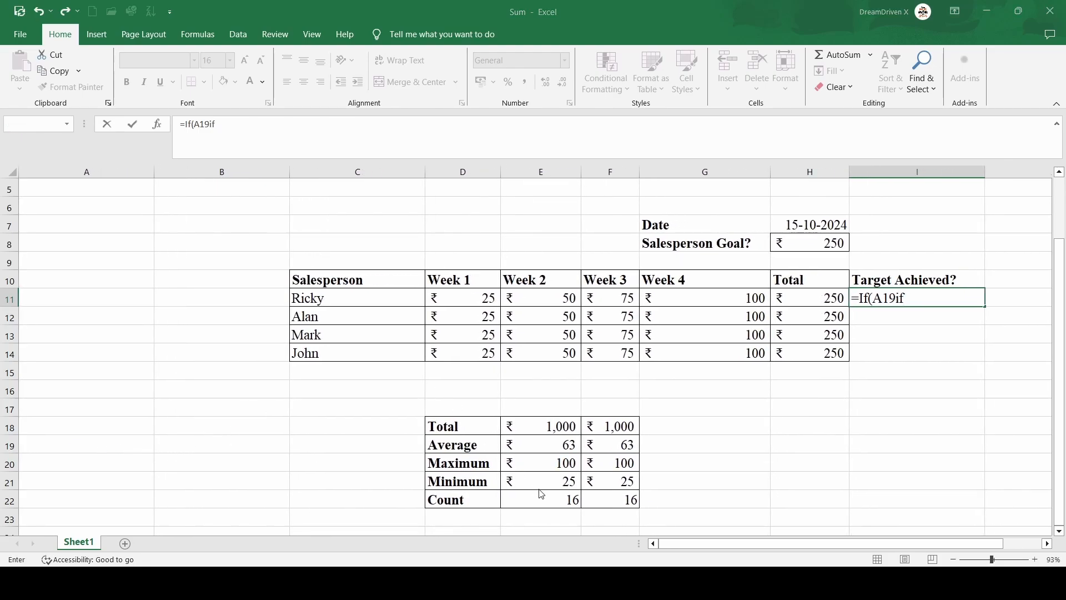
{"action": "left_click", "coordinate": [689, 243]}
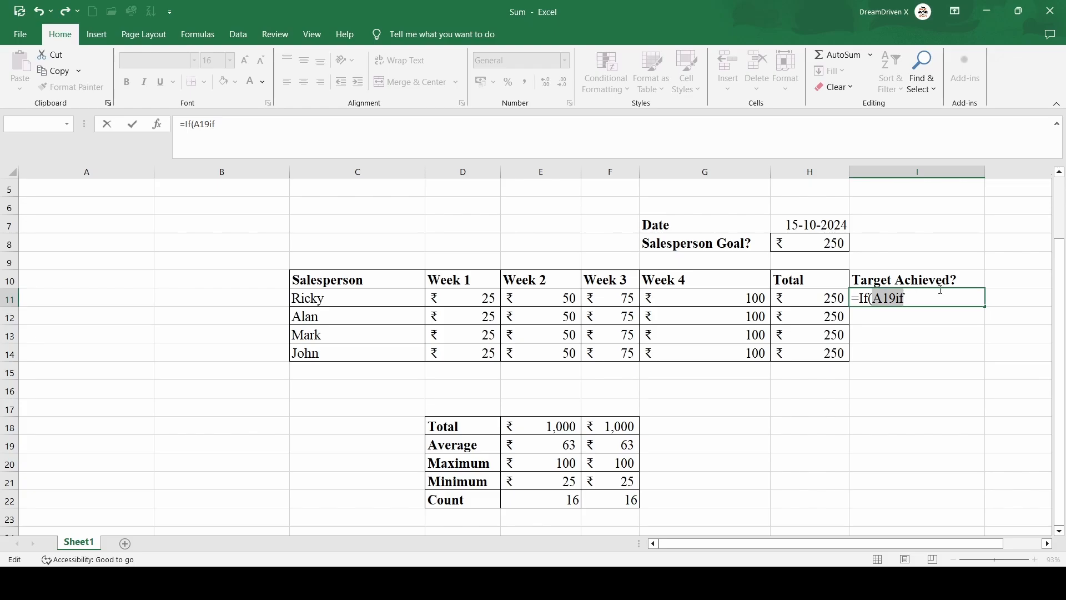
{"action": "key", "text": "BackSpace"}
{"action": "key", "text": "BackSpace"}
{"action": "key", "text": "BackSpace"}
{"action": "key", "text": "BackSpace"}
{"action": "key", "text": "Escape"}
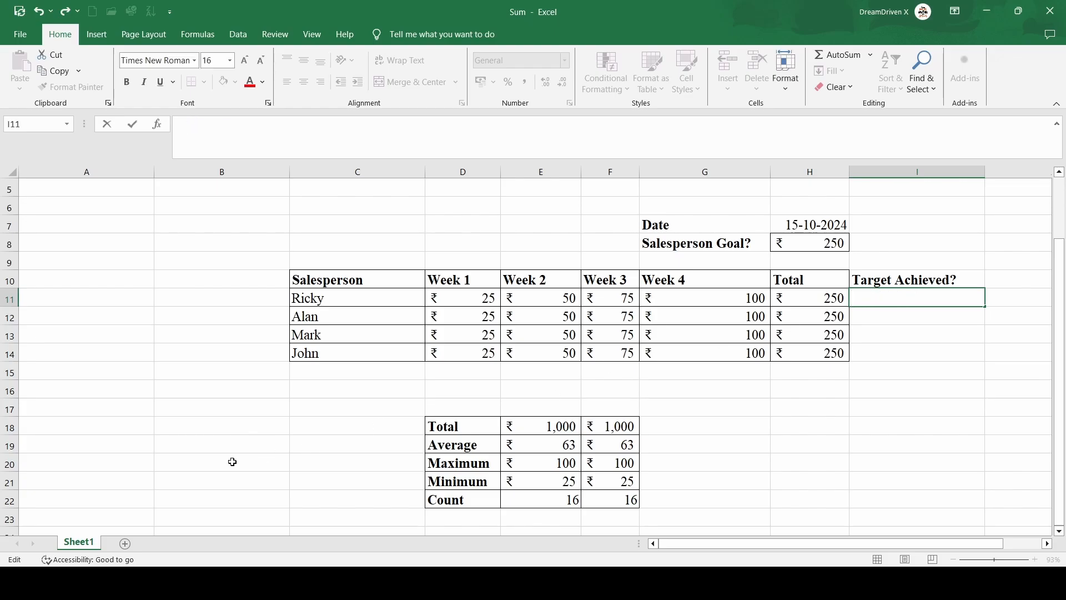
Step: Write the syntax note If(Condition, "Action True", "Action False") as plain text in A21
{"action": "left_click", "coordinate": [91, 428]}
{"action": "left_click", "coordinate": [93, 476]}
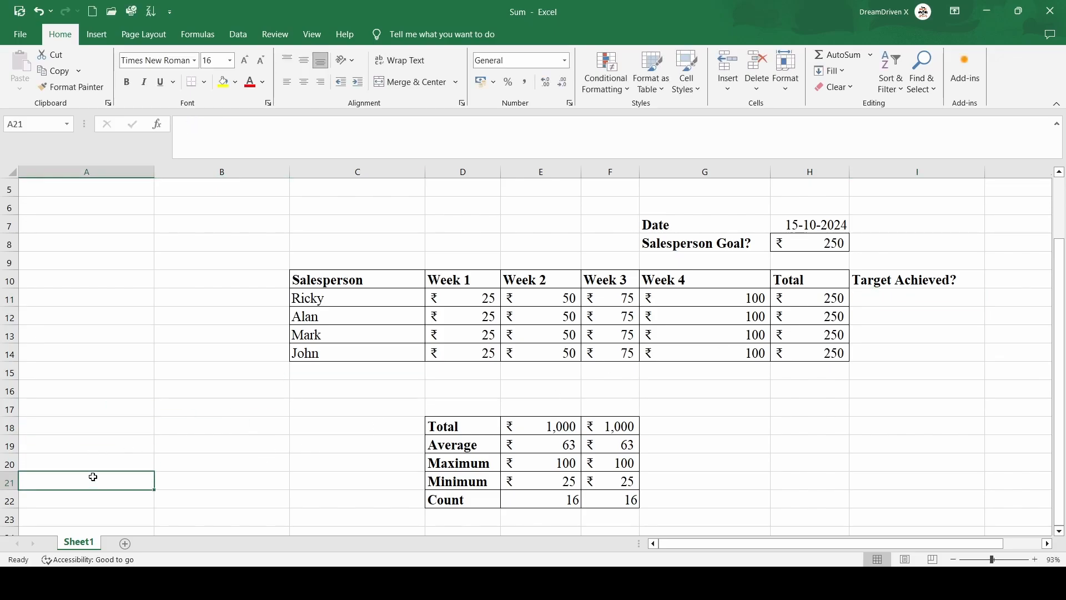
{"action": "type", "text": "If"}
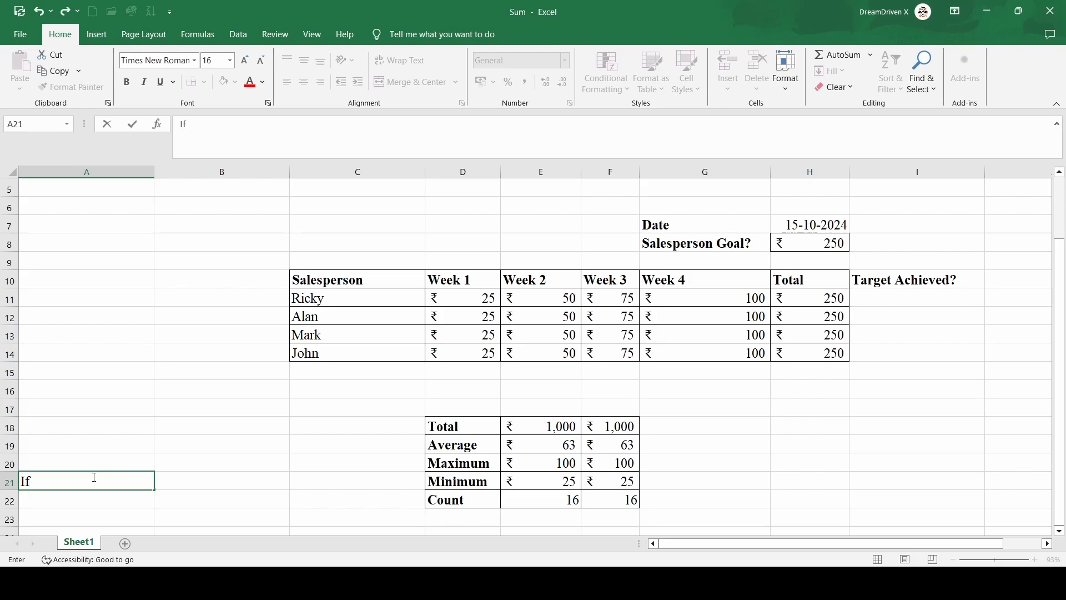
{"action": "type", "text": "(Condition"}
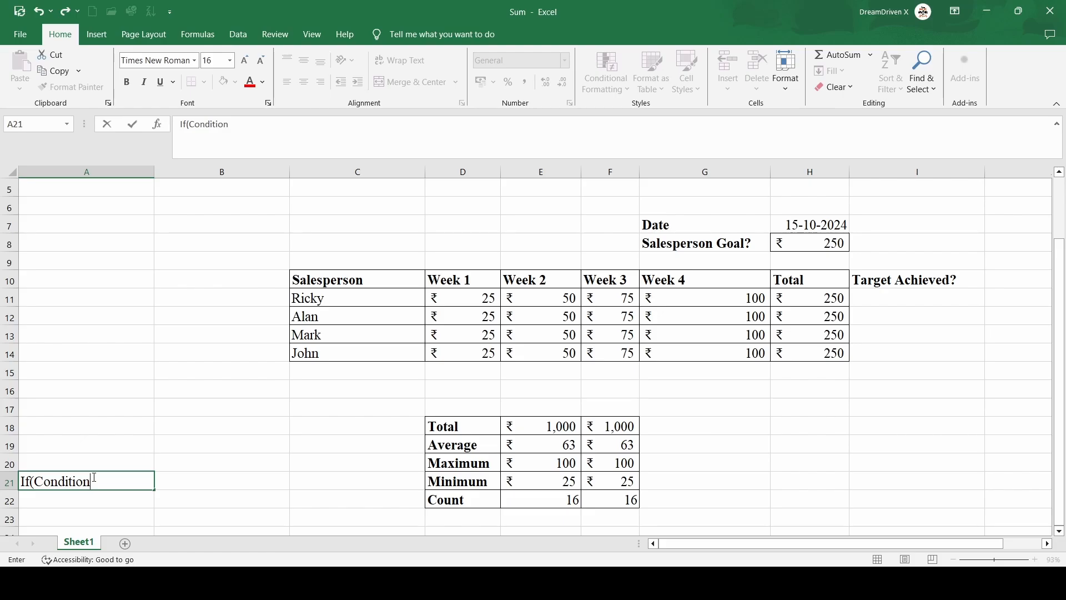
{"action": "type", "text": ", \"Action True\""}
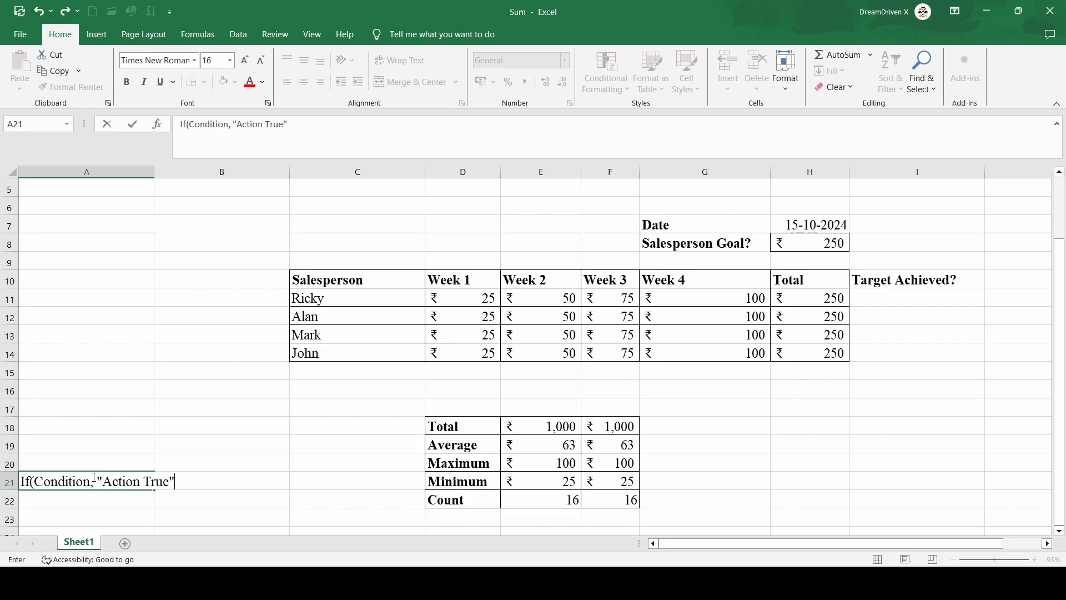
{"action": "type", "text": ", \"Action False"}
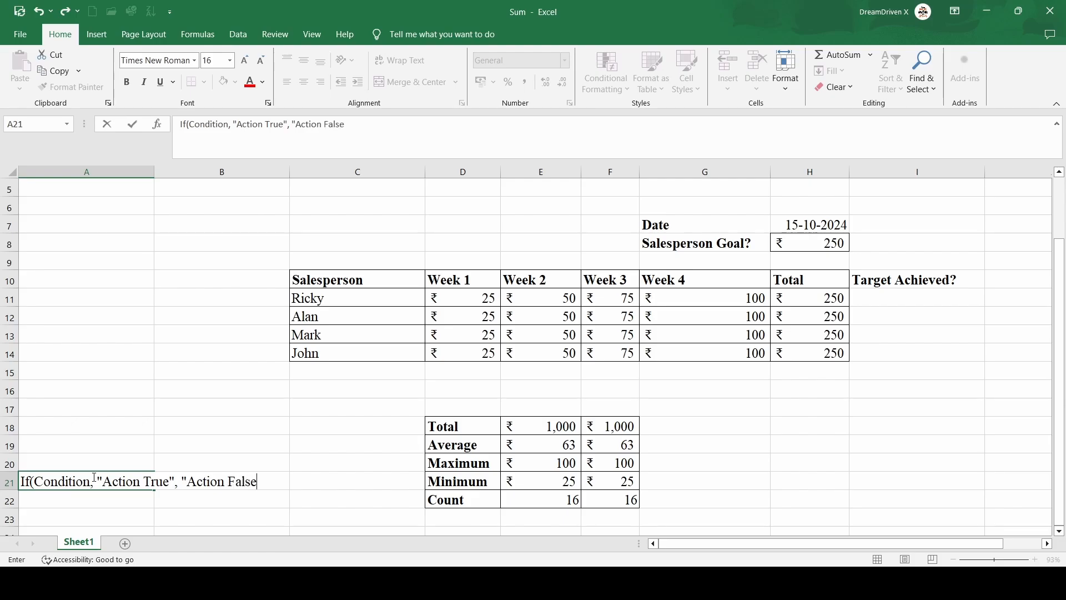
{"action": "type", "text": "\")"}
{"action": "left_click", "coordinate": [178, 442]}
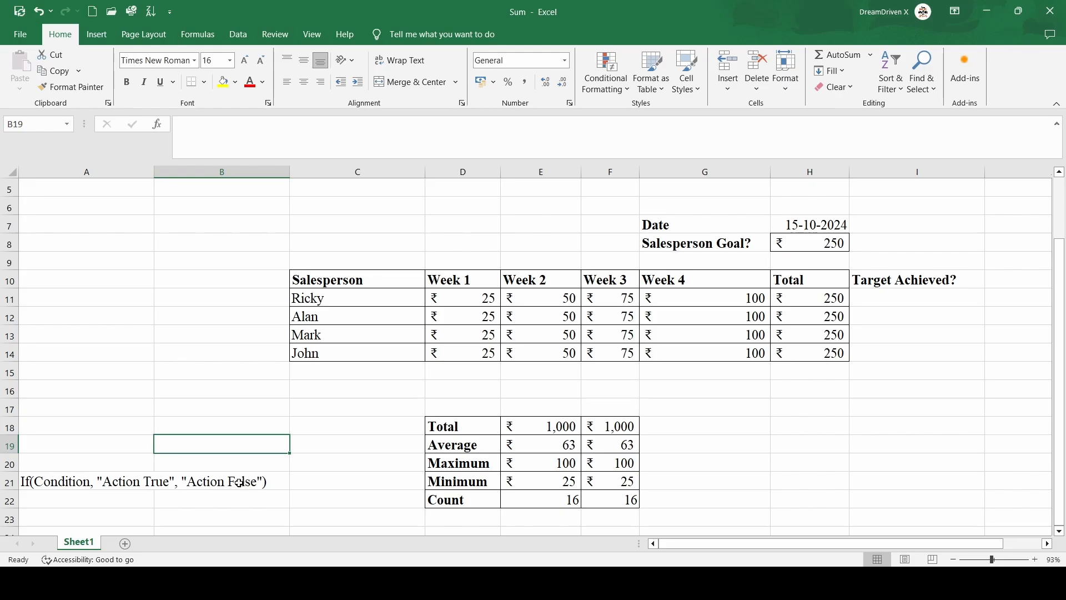
{"action": "left_click", "coordinate": [138, 489]}
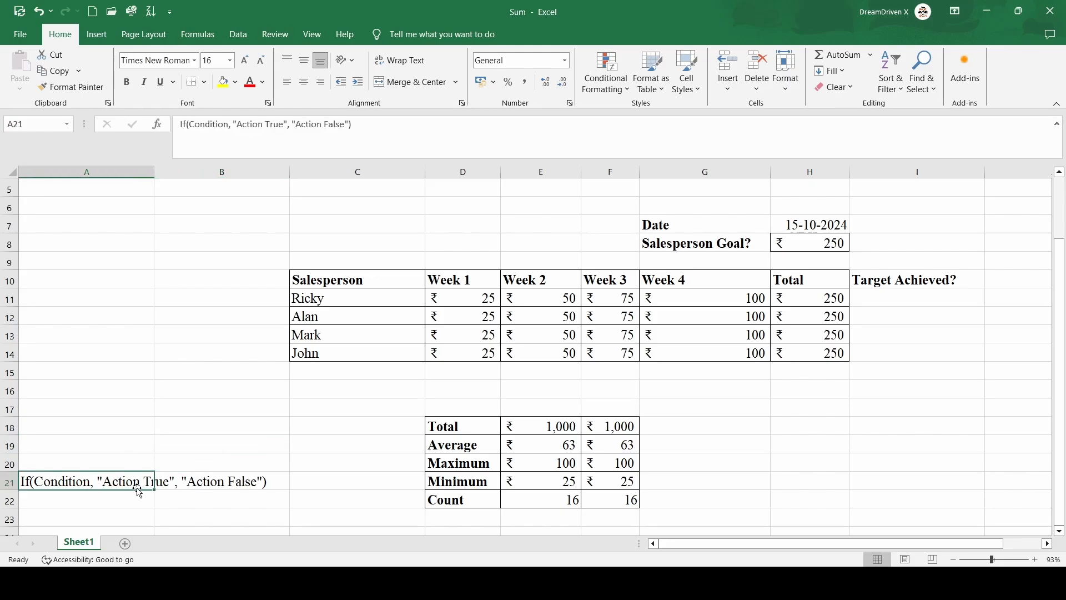
Step: Clear the syntax note from A21 and enter the formula =IF(H11>=H8,"Pass","Fail") in I11
{"action": "key", "text": "BackSpace"}
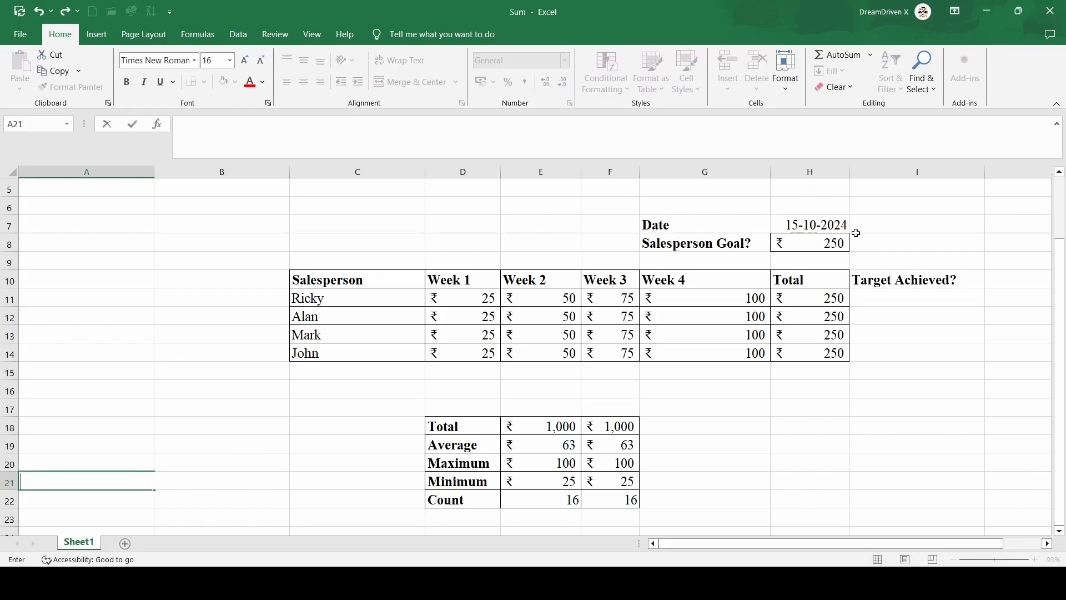
{"action": "left_click", "coordinate": [916, 298]}
{"action": "type", "text": "="}
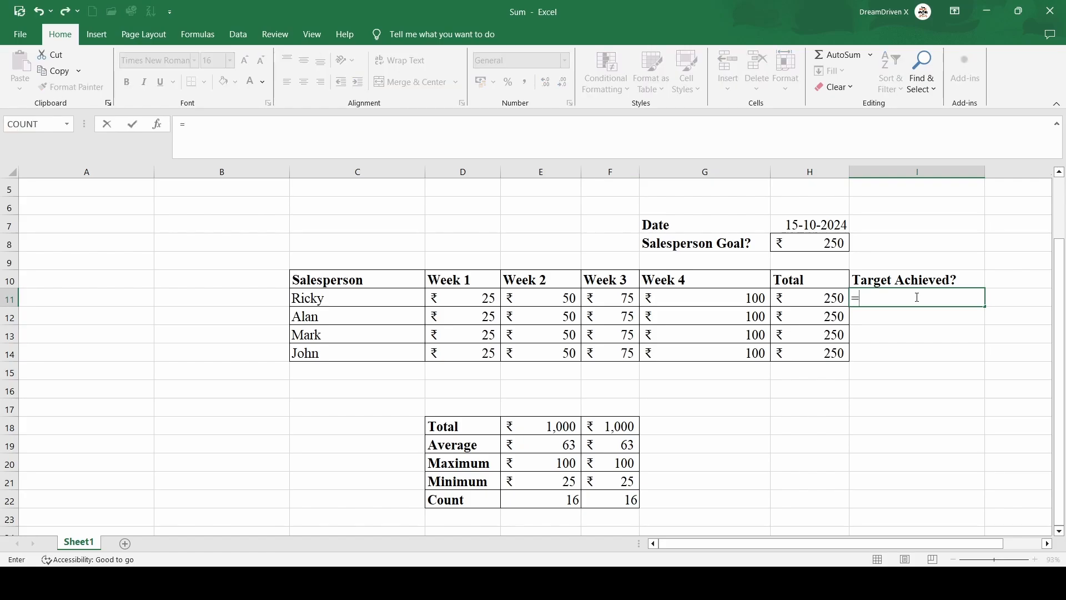
{"action": "type", "text": "If("}
{"action": "left_click", "coordinate": [826, 298]}
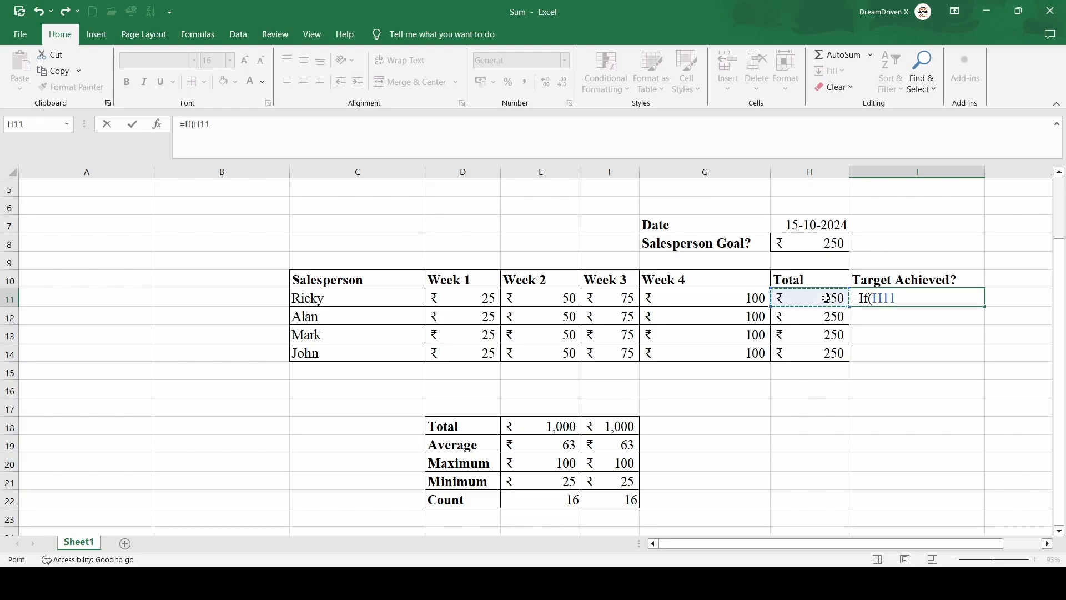
{"action": "type", "text": ">="}
{"action": "left_click", "coordinate": [821, 244]}
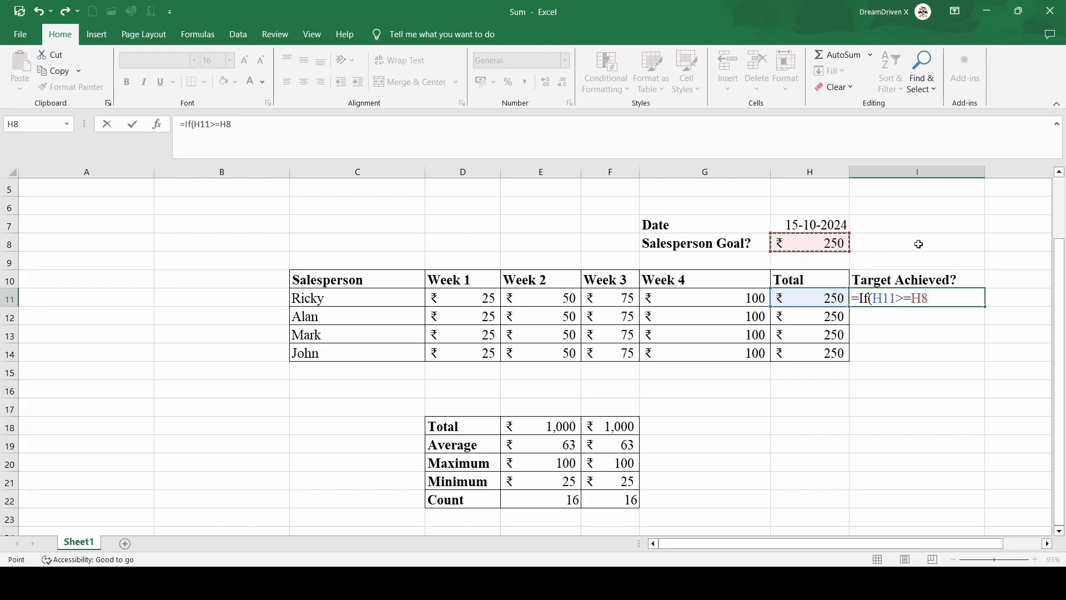
{"action": "type", "text": ",\"Pass\""}
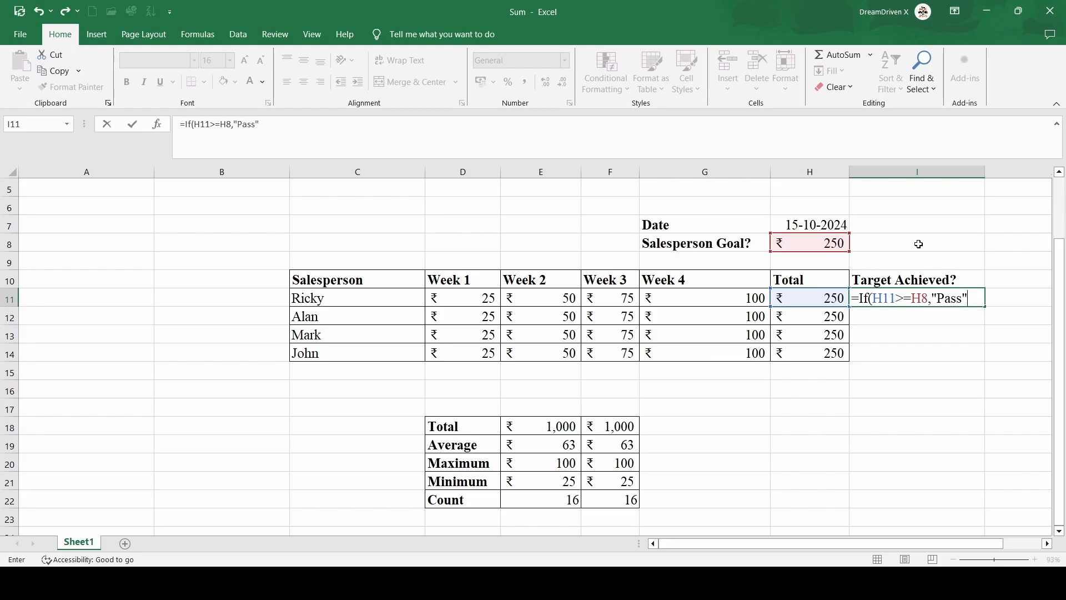
{"action": "type", "text": ",\"Fail\")"}
{"action": "key", "text": "Return"}
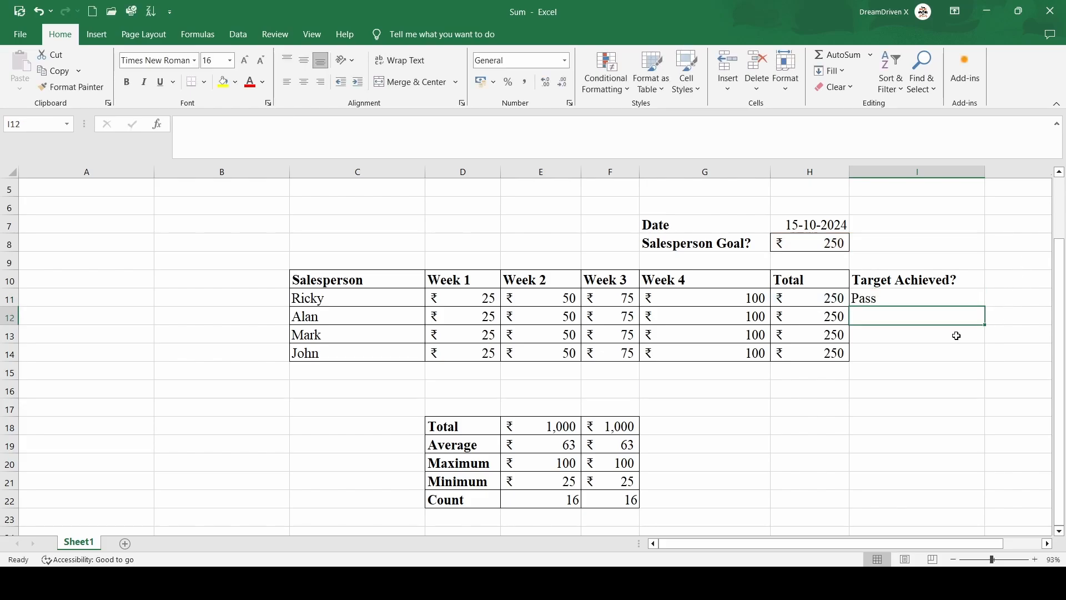
Step: Review the total formula in H11 and the IF formula in I11, including the cells it compares
{"action": "left_click", "coordinate": [957, 336]}
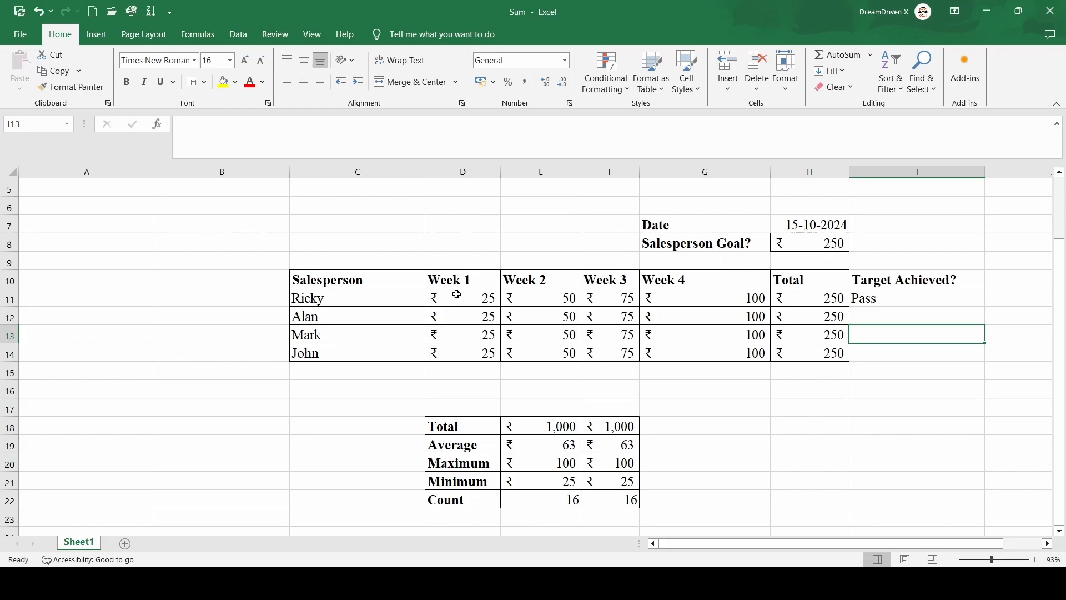
{"action": "left_click", "coordinate": [811, 301]}
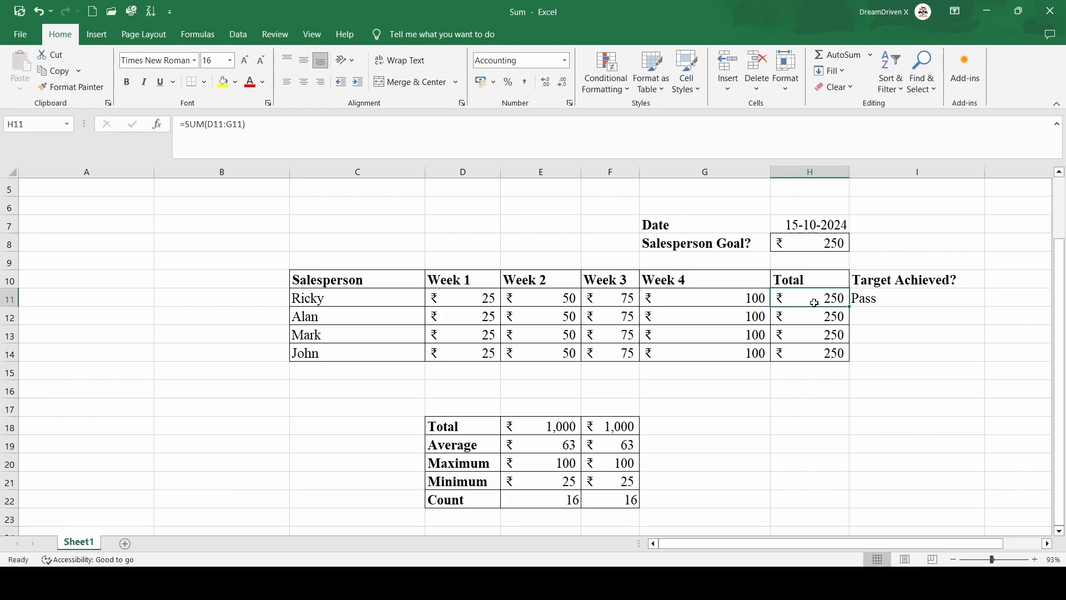
{"action": "left_click", "coordinate": [894, 304]}
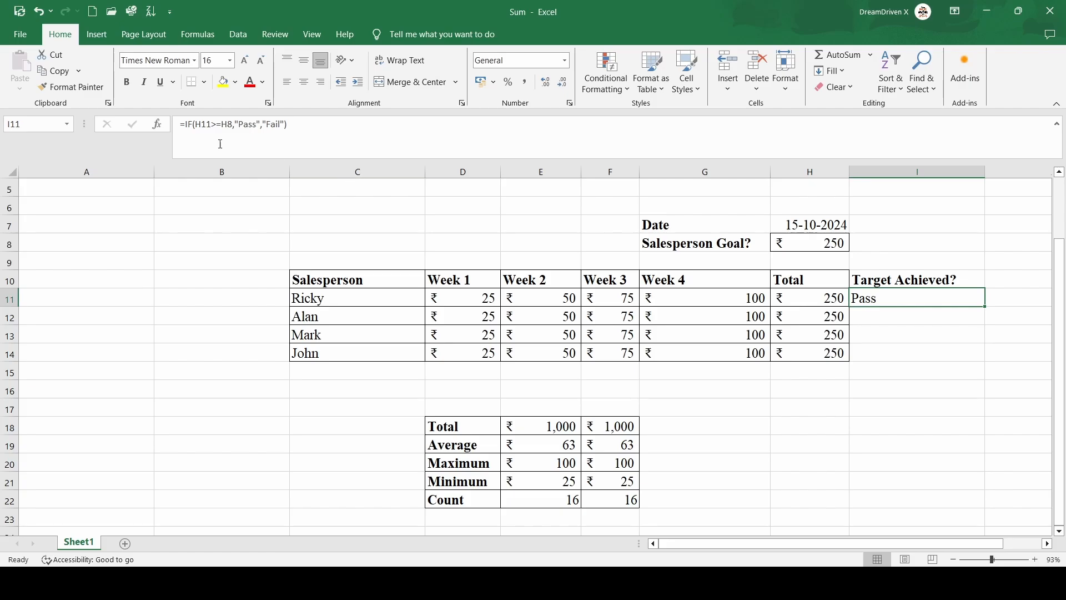
{"action": "double_click", "coordinate": [895, 300]}
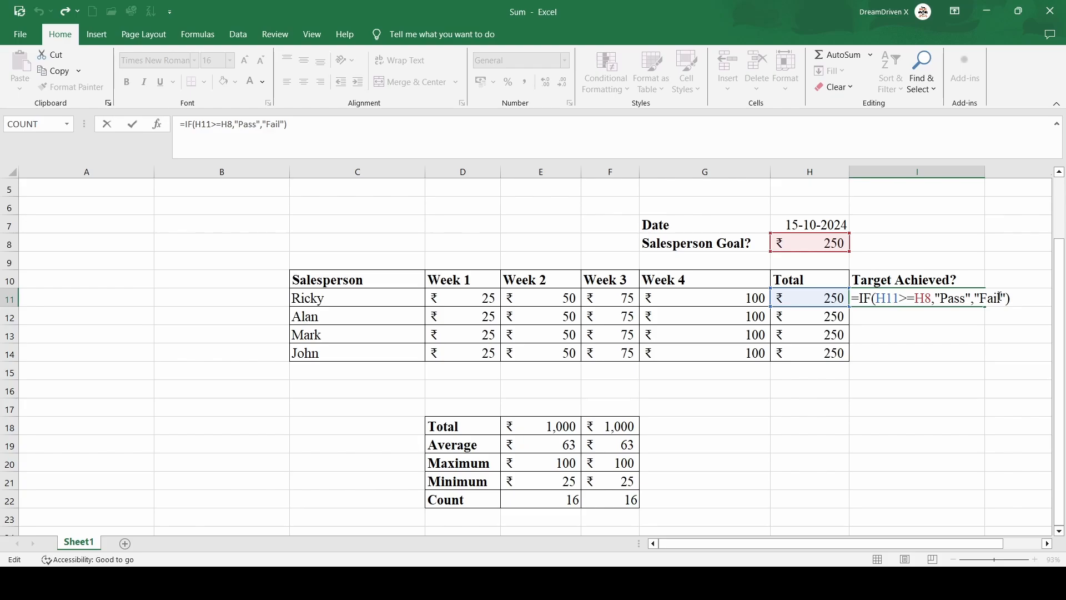
{"action": "left_click", "coordinate": [1011, 227]}
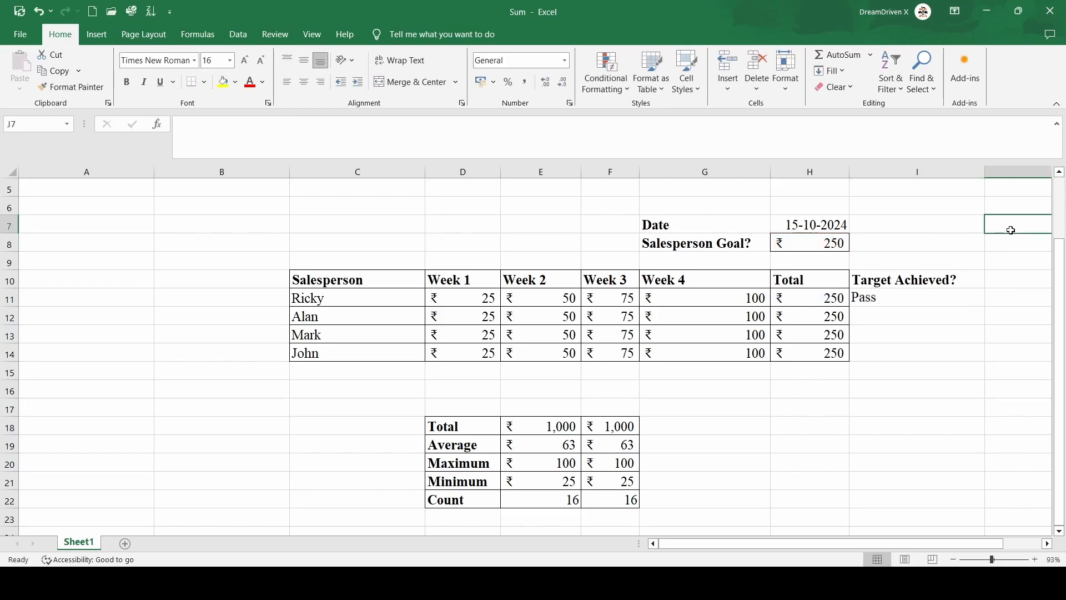
{"action": "left_click", "coordinate": [882, 299]}
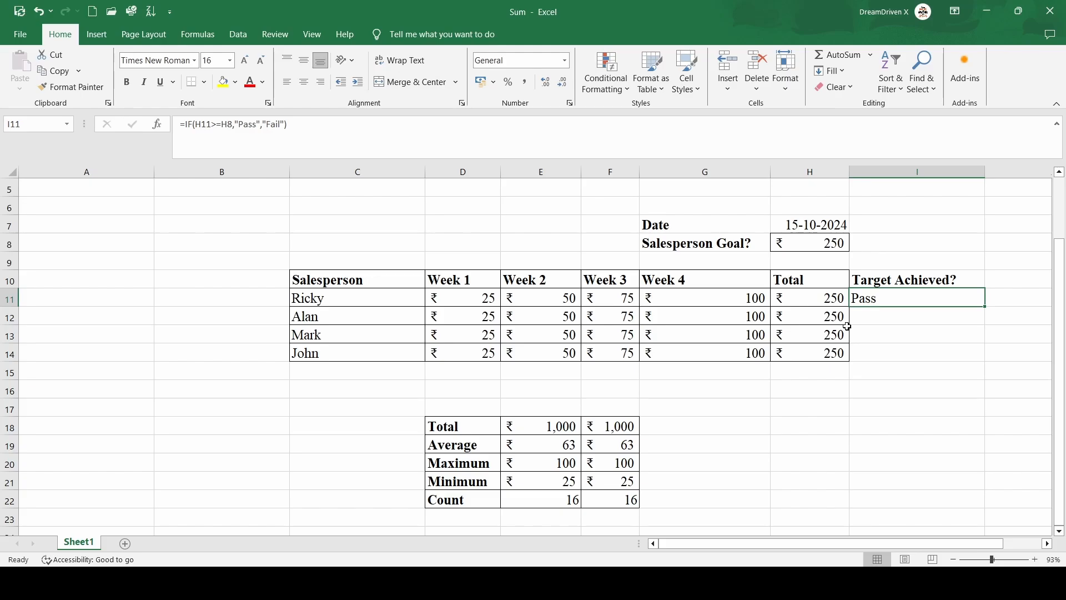
{"action": "left_click", "coordinate": [912, 340]}
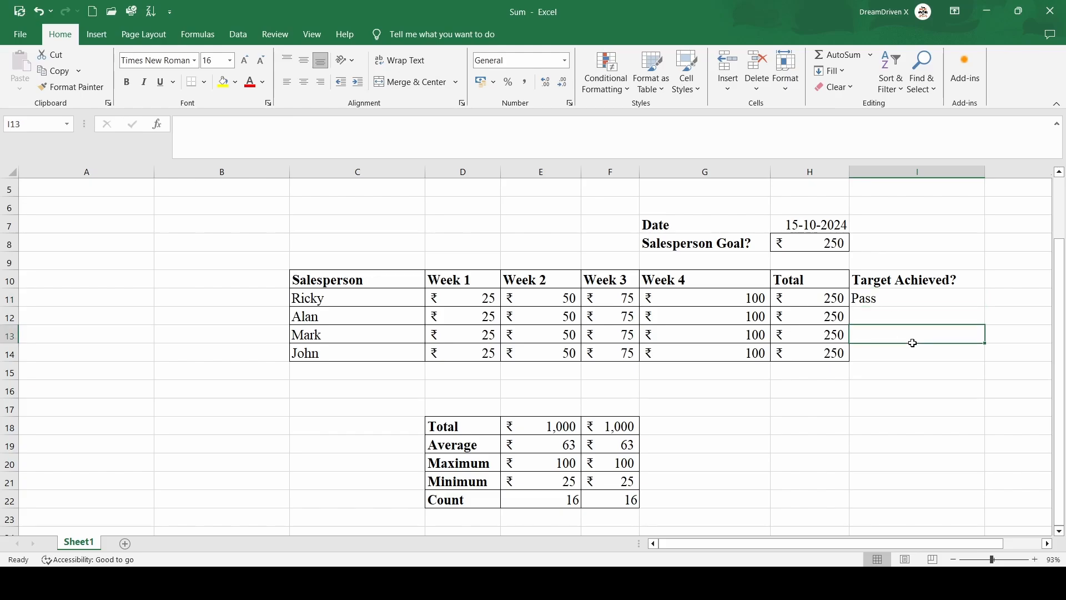
{"action": "left_click", "coordinate": [880, 308]}
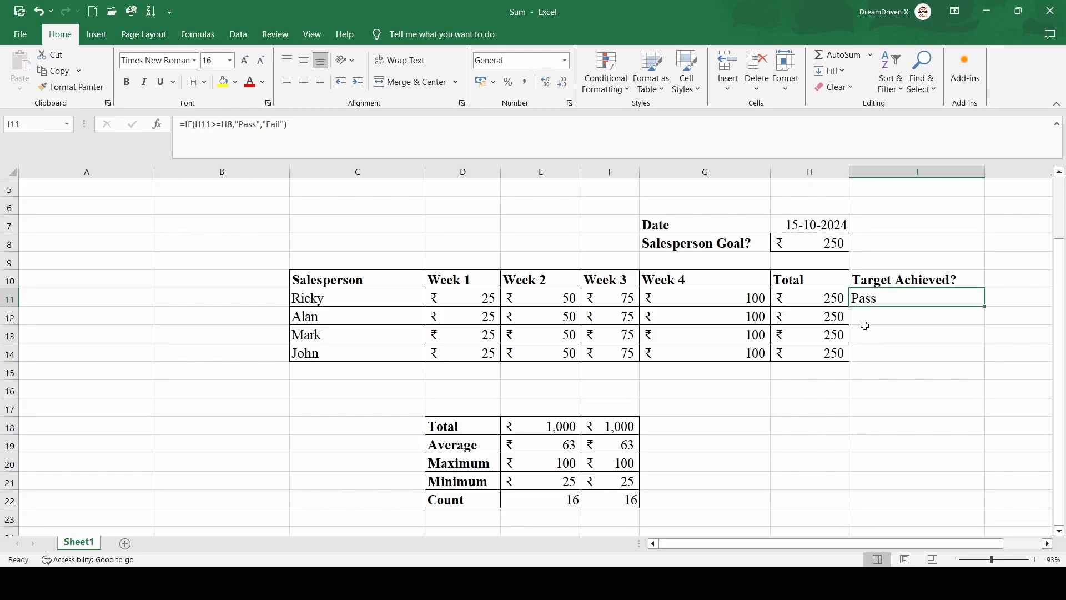
{"action": "left_click", "coordinate": [891, 312]}
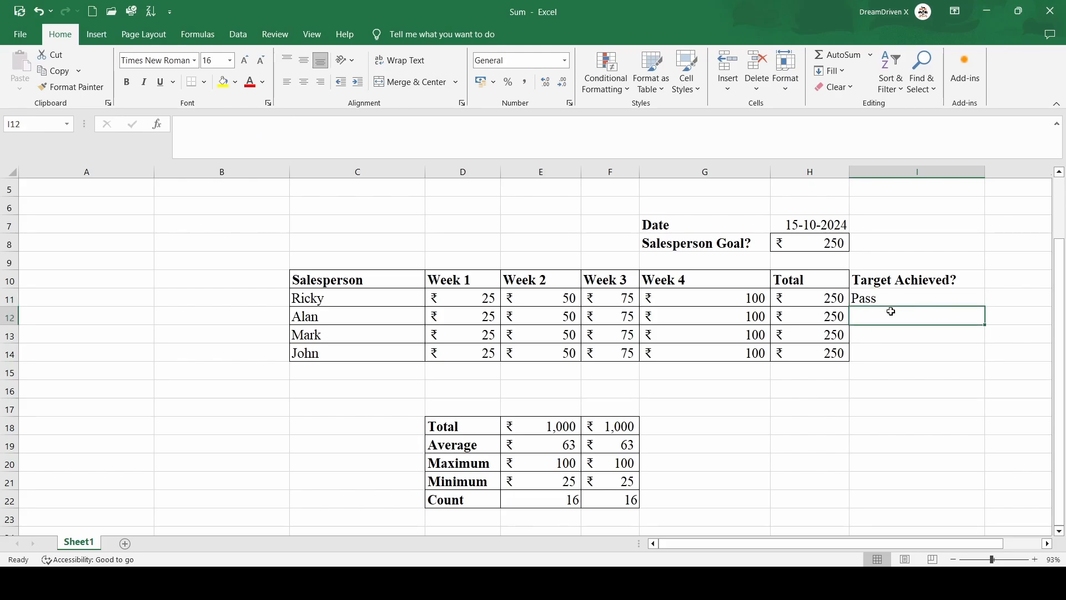
{"action": "type", "text": "=if"}
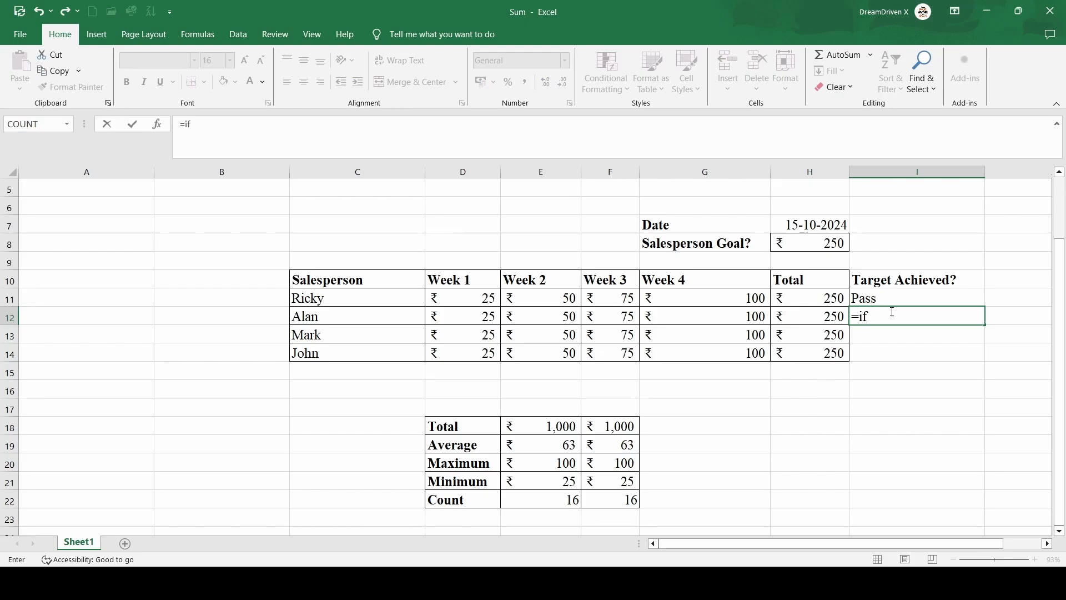
{"action": "key", "text": "BackSpace"}
{"action": "key", "text": "BackSpace"}
{"action": "key", "text": "BackSpace"}
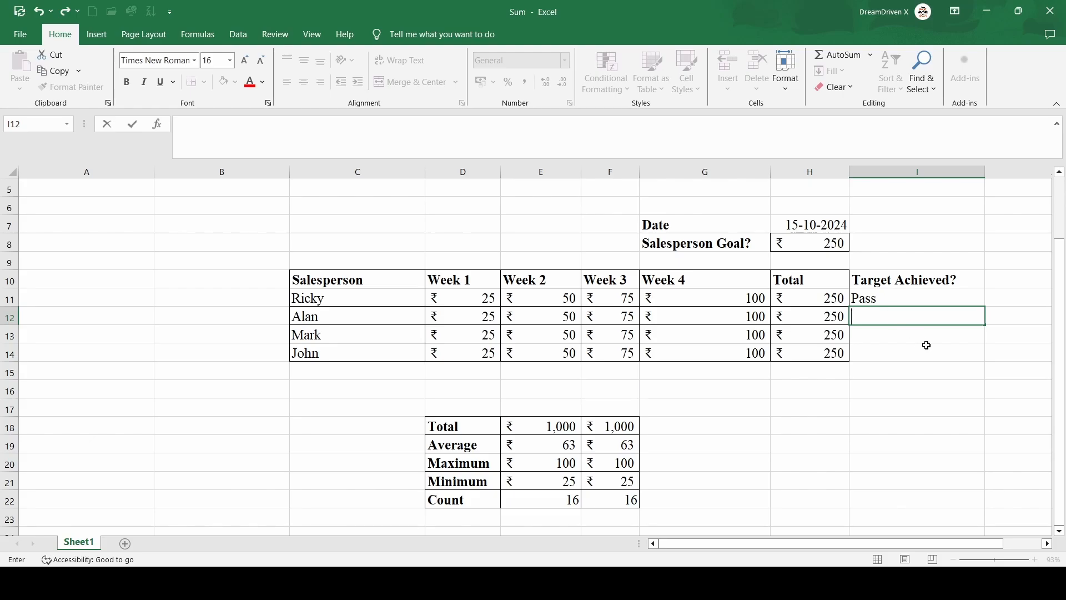
Step: Copy the IF formula from I11 down the "Target Achieved?" column through I14
{"action": "left_click", "coordinate": [870, 298]}
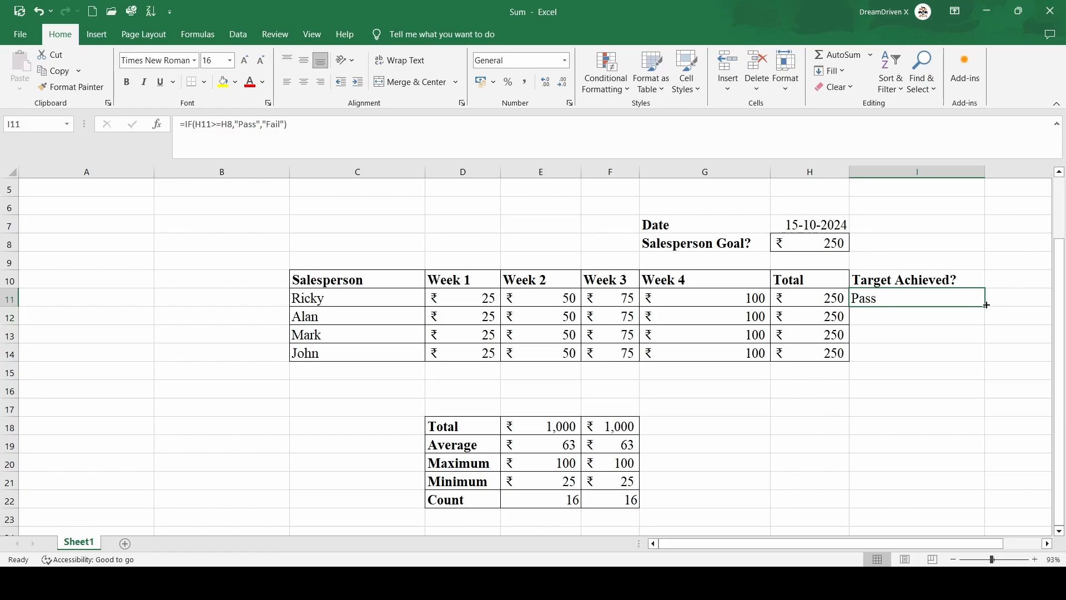
{"action": "left_click_drag", "start_coordinate": [987, 305], "coordinate": [985, 319]}
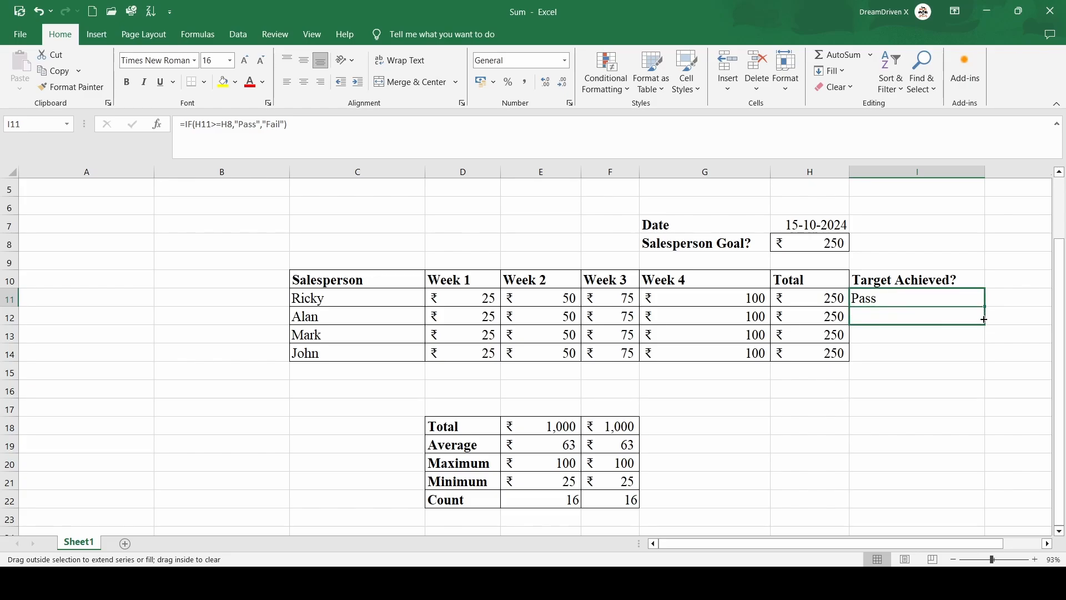
{"action": "mouse_move", "coordinate": [985, 319]}
{"action": "left_mouse_down"}
{"action": "mouse_move", "coordinate": [985, 353]}
{"action": "mouse_move", "coordinate": [986, 305]}
{"action": "left_mouse_up"}
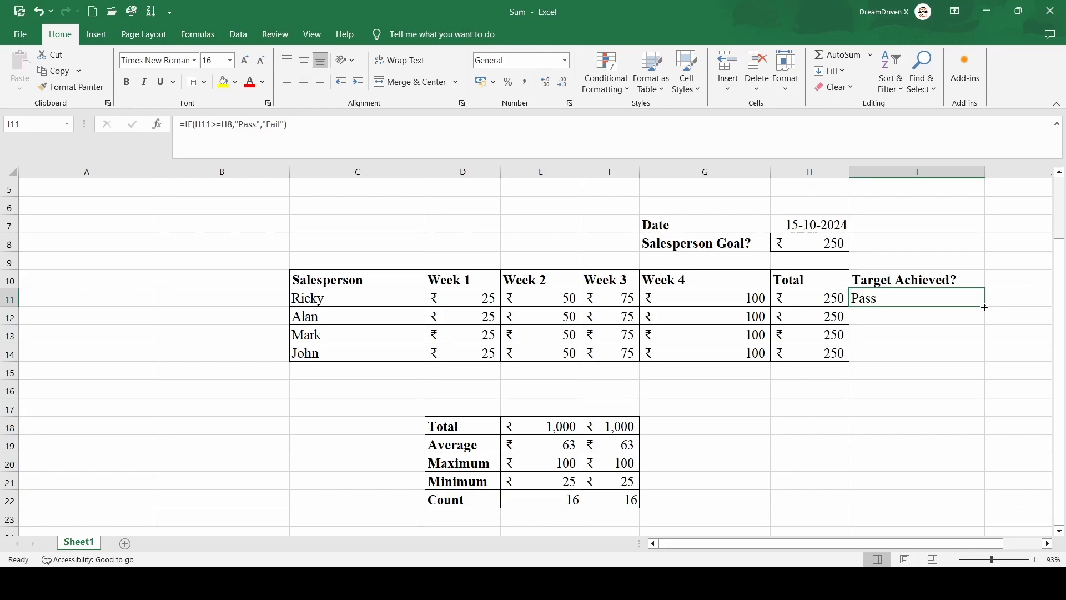
{"action": "left_click_drag", "start_coordinate": [985, 307], "coordinate": [982, 357]}
{"action": "left_click", "coordinate": [927, 384]}
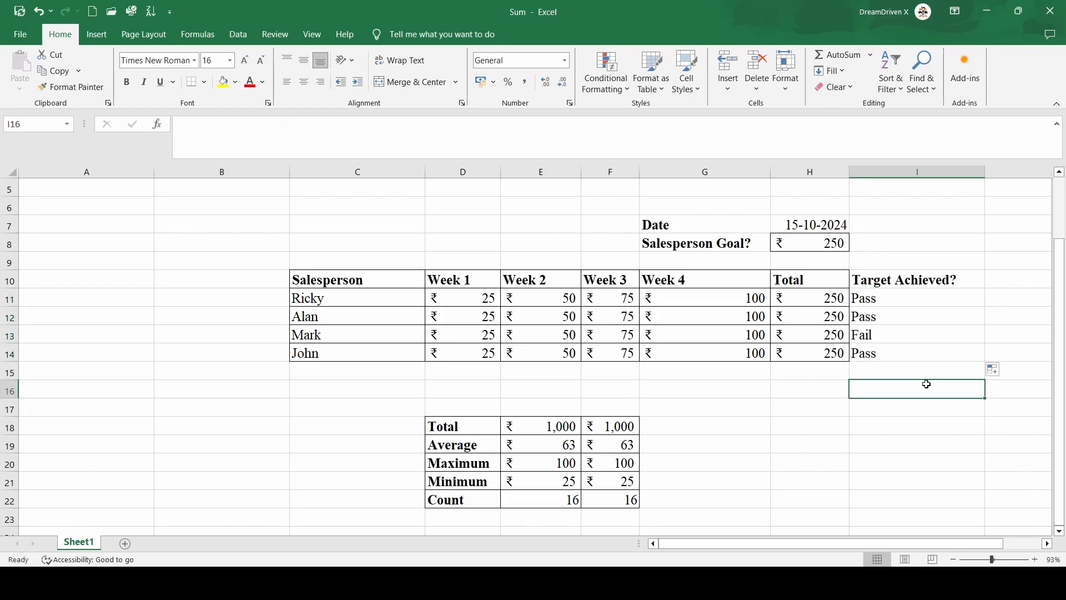
Step: Examine the copied formulas in I13 and I14 and compare them with the original formula in I11
{"action": "left_click", "coordinate": [895, 352]}
{"action": "scroll", "coordinate": [895, 353], "scroll_direction": "up", "scroll_amount": 1}
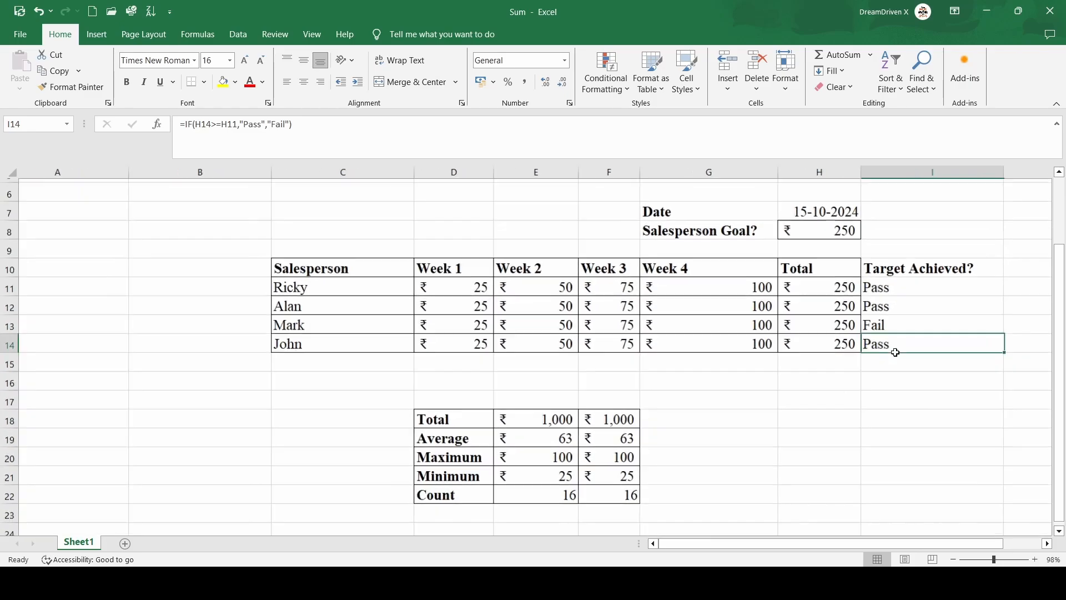
{"action": "scroll", "coordinate": [895, 353], "scroll_direction": "up", "scroll_amount": 3}
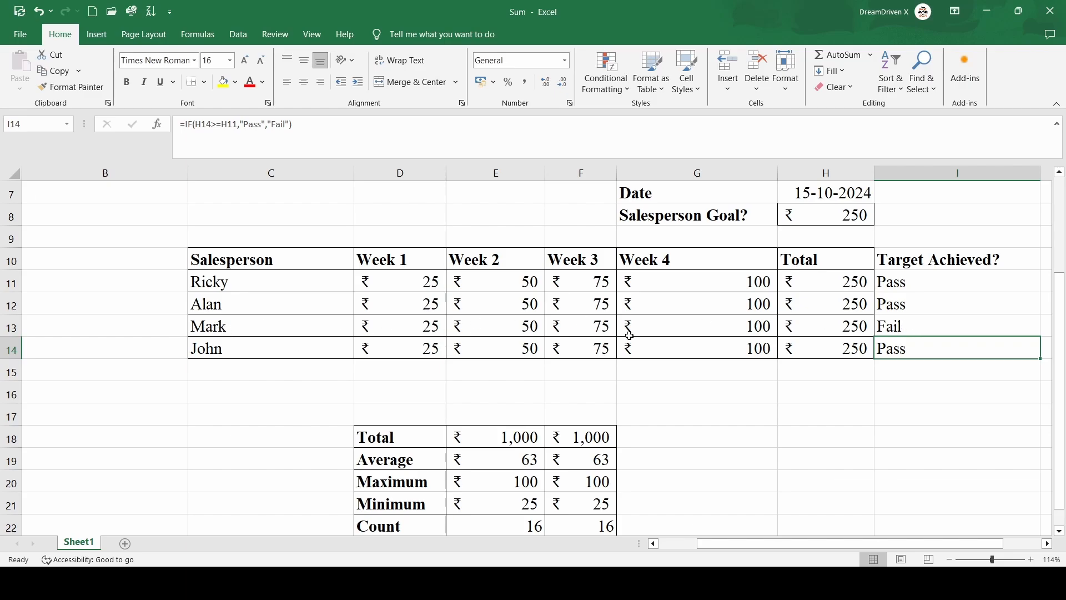
{"action": "left_click", "coordinate": [914, 327]}
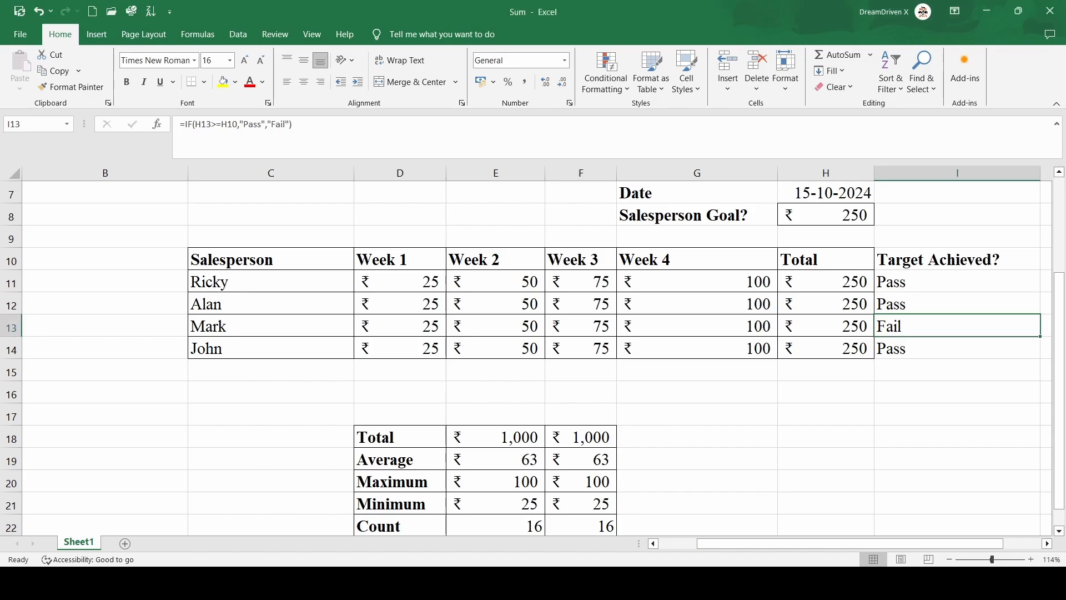
{"action": "left_click", "coordinate": [893, 343]}
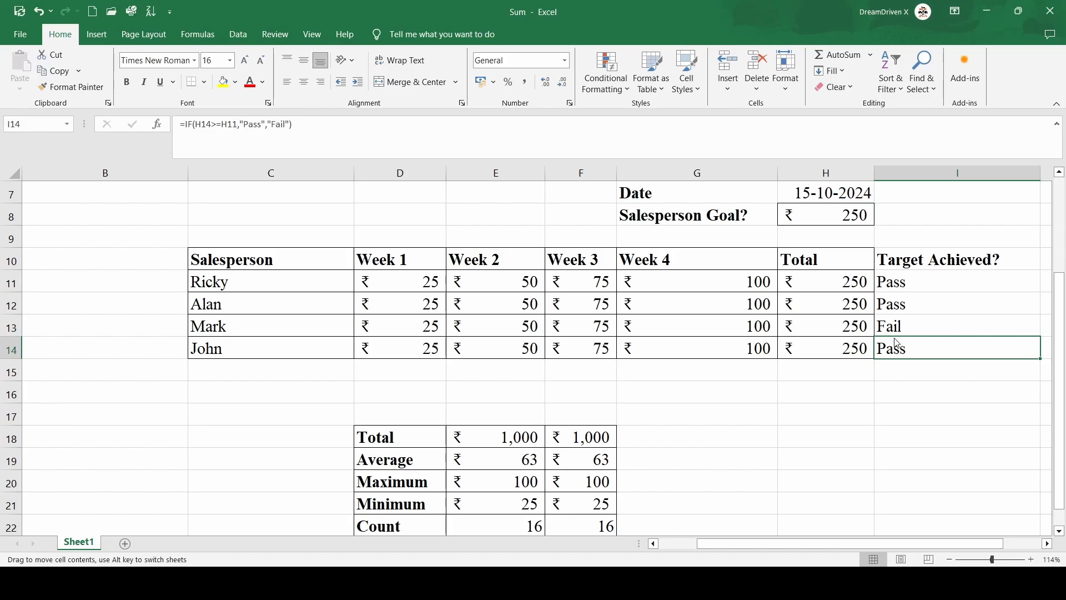
{"action": "left_click", "coordinate": [904, 332]}
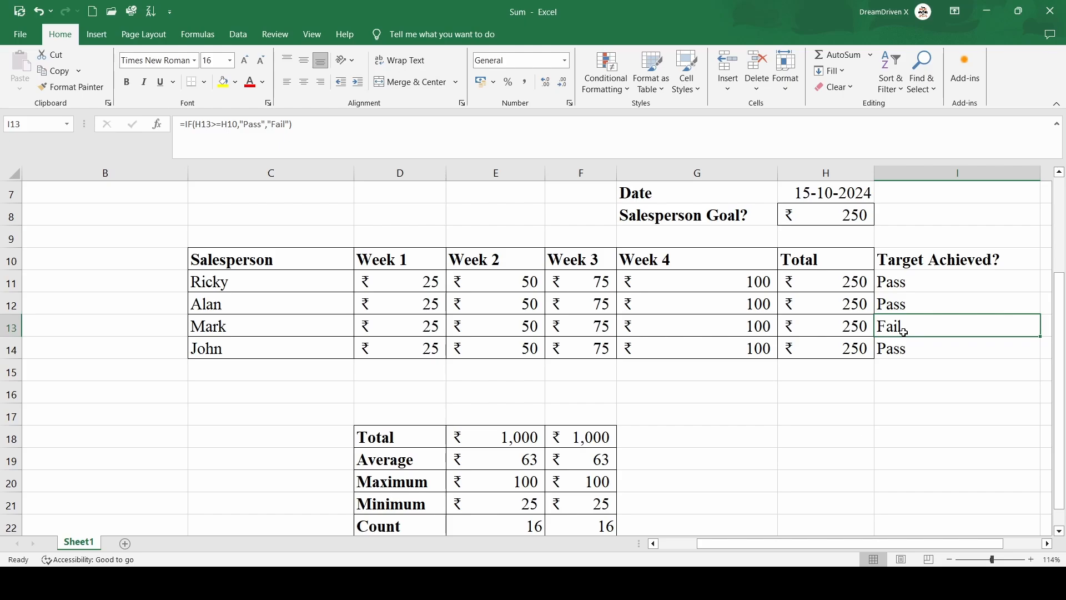
{"action": "scroll", "coordinate": [904, 332], "scroll_direction": "right", "scroll_amount": 1}
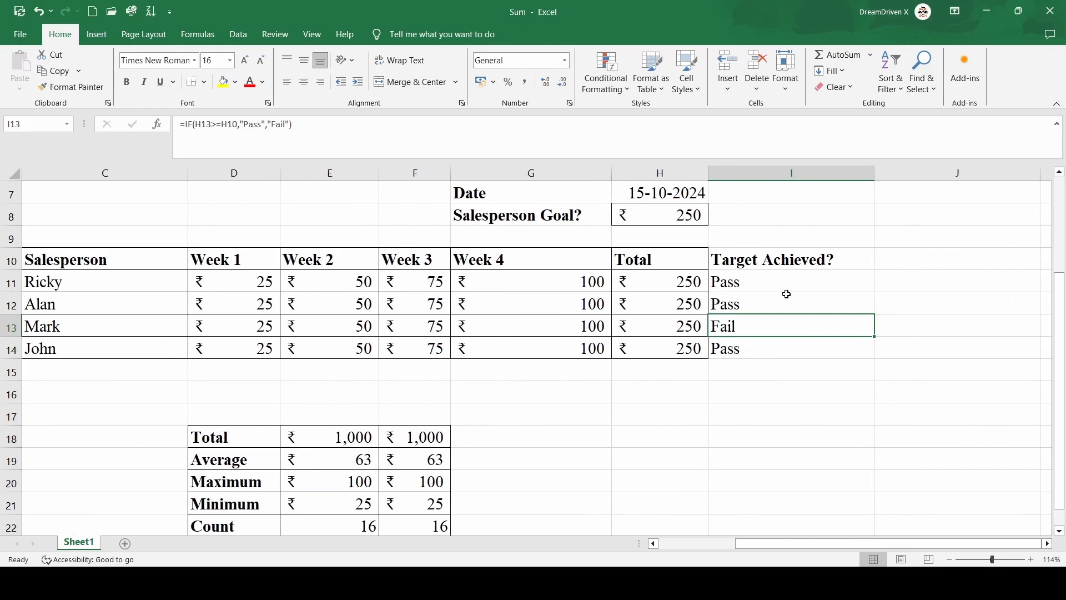
{"action": "left_click", "coordinate": [778, 290]}
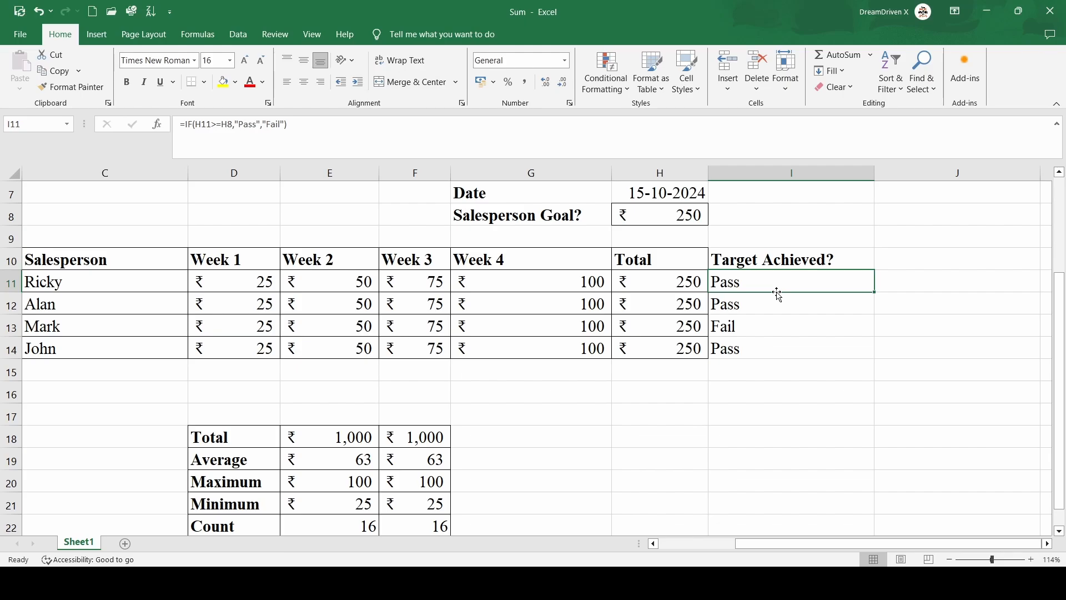
{"action": "left_click", "coordinate": [740, 332]}
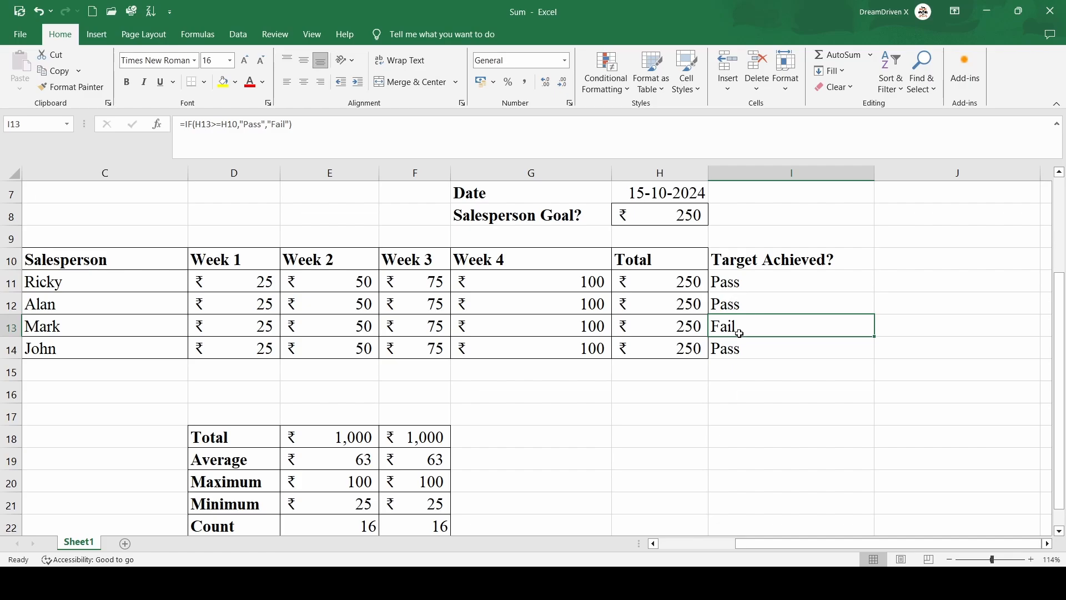
{"action": "left_click", "coordinate": [758, 277]}
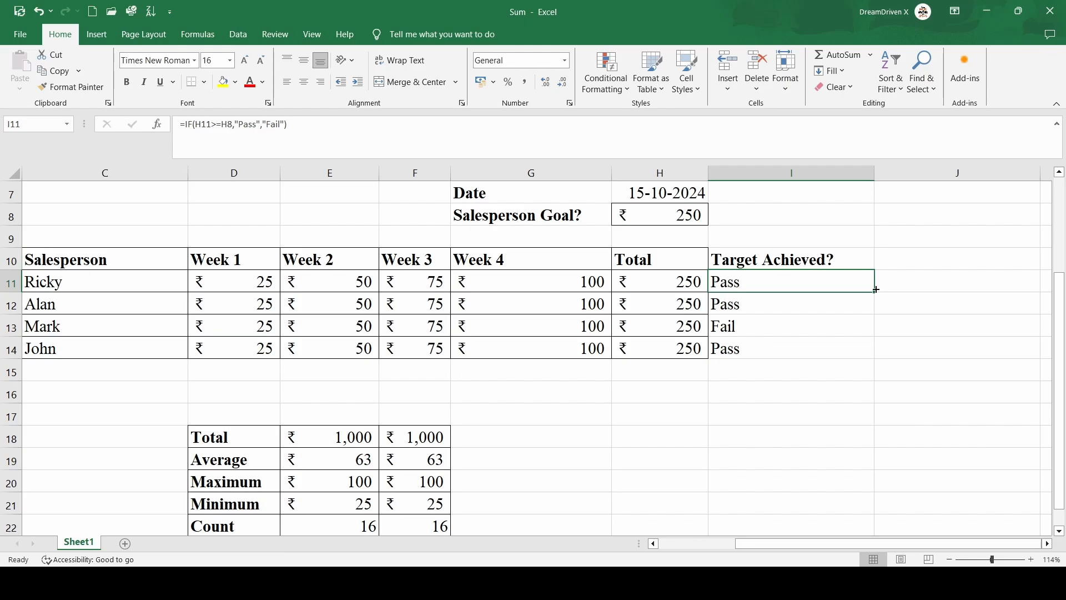
{"action": "left_click", "coordinate": [791, 319]}
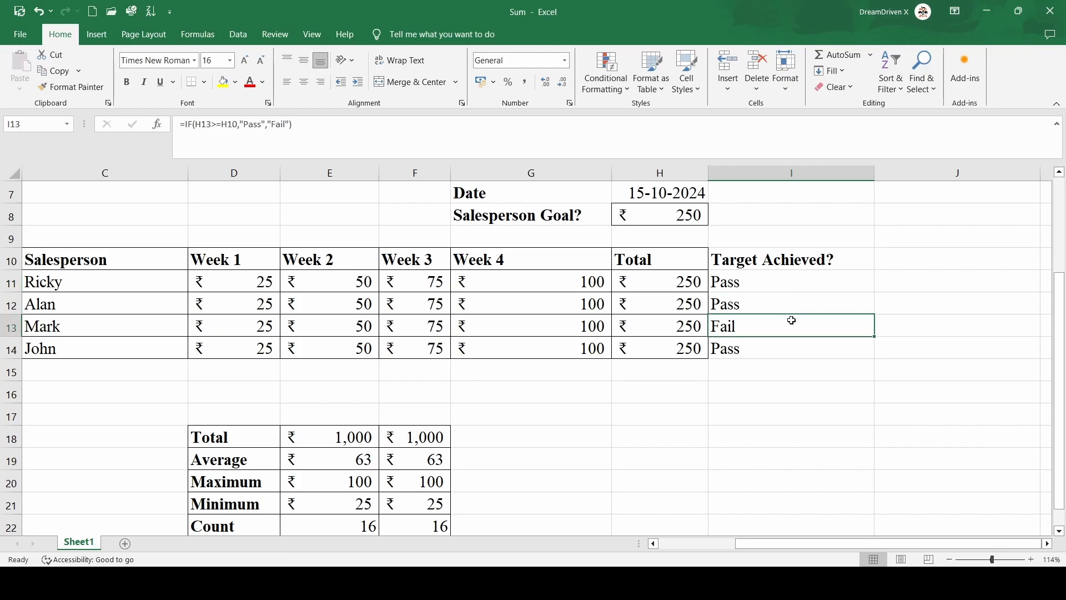
Step: Check which cell the formulas in I11, I12 and I13 each use as the sales goal reference
{"action": "left_click", "coordinate": [752, 285]}
{"action": "double_click", "coordinate": [752, 285]}
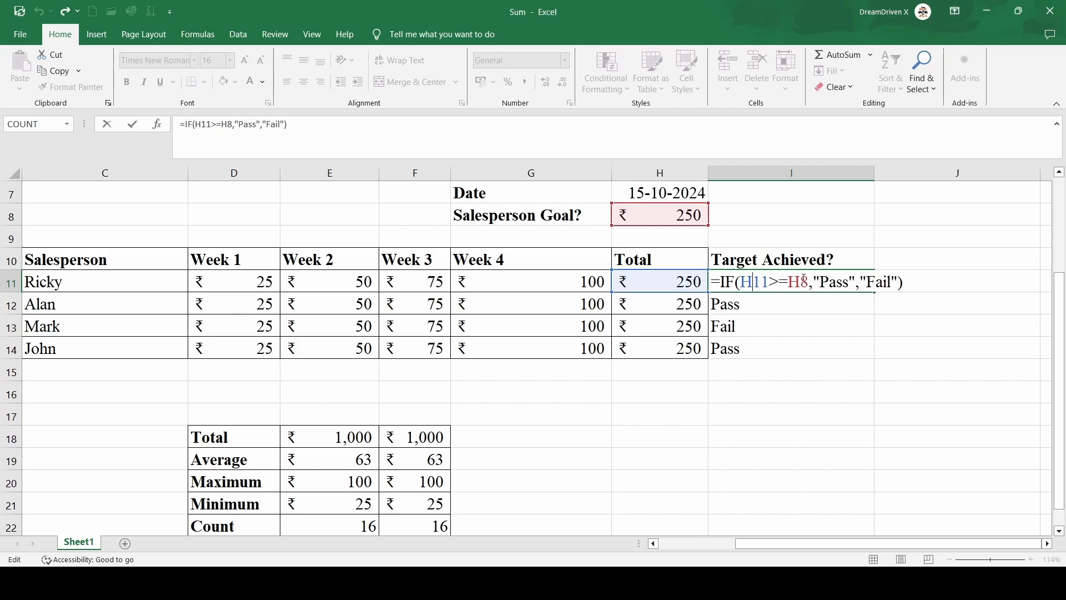
{"action": "left_click", "coordinate": [823, 320]}
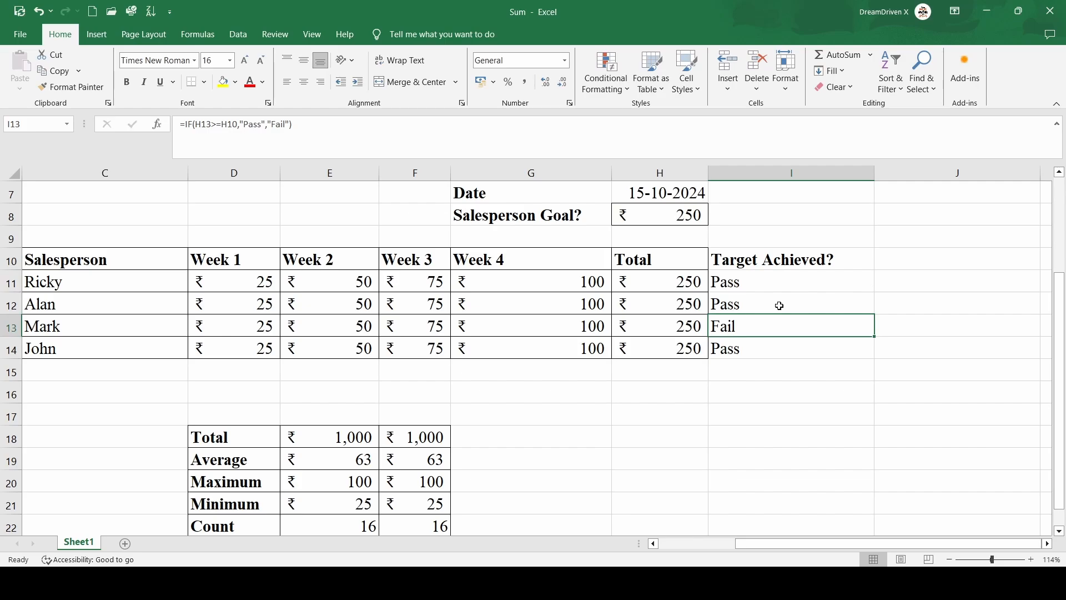
{"action": "double_click", "coordinate": [754, 304]}
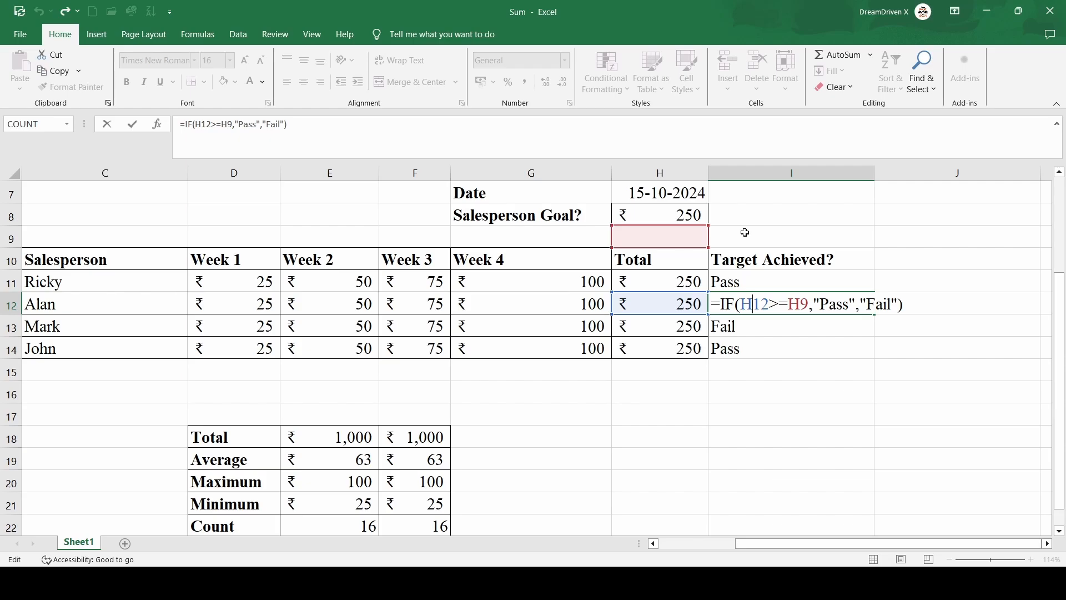
{"action": "left_click", "coordinate": [813, 238]}
{"action": "left_click", "coordinate": [729, 324]}
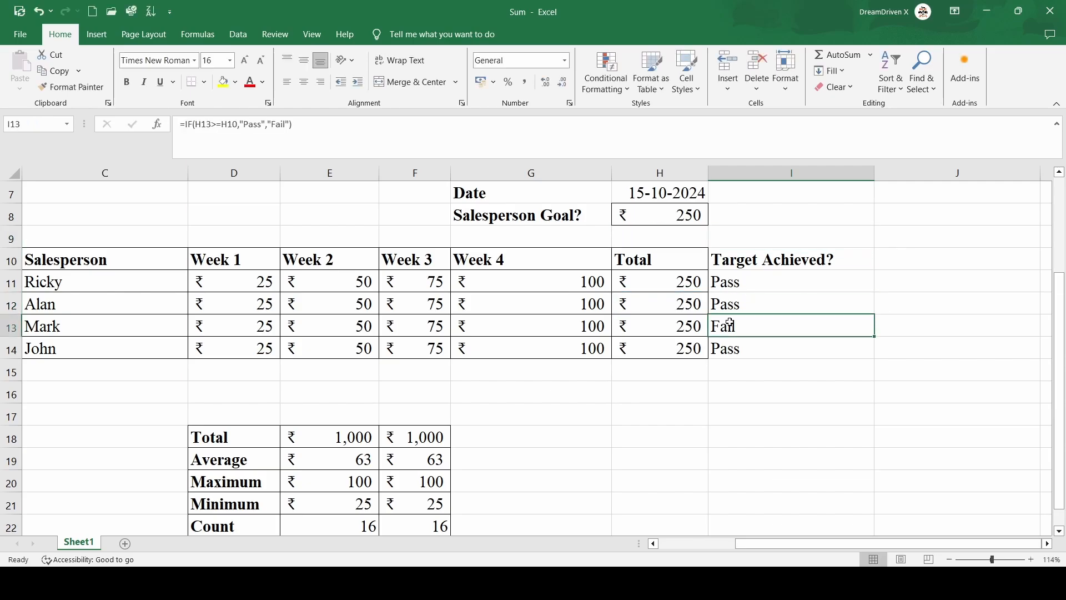
Step: Compare the cell references in the I13, I14 and I11 formulas with the sales goal cell H8
{"action": "double_click", "coordinate": [730, 324]}
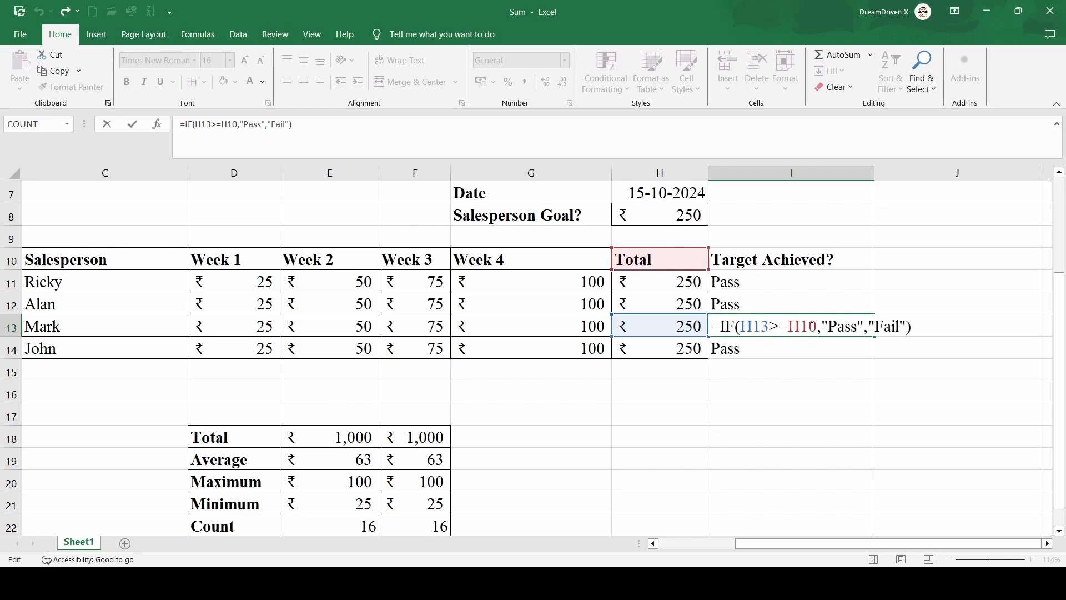
{"action": "left_click", "coordinate": [668, 216]}
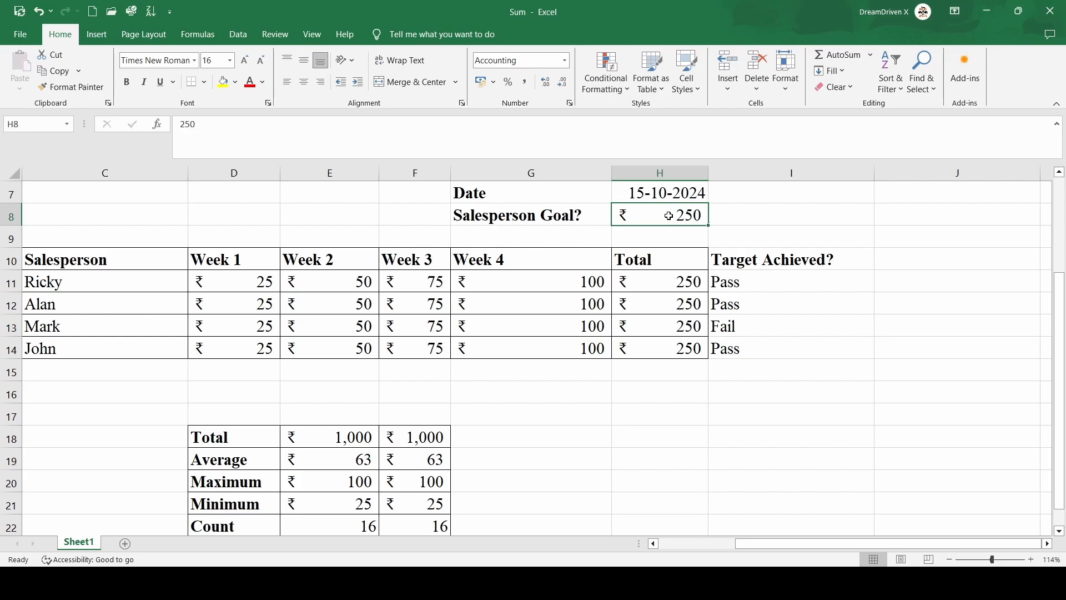
{"action": "double_click", "coordinate": [760, 343]}
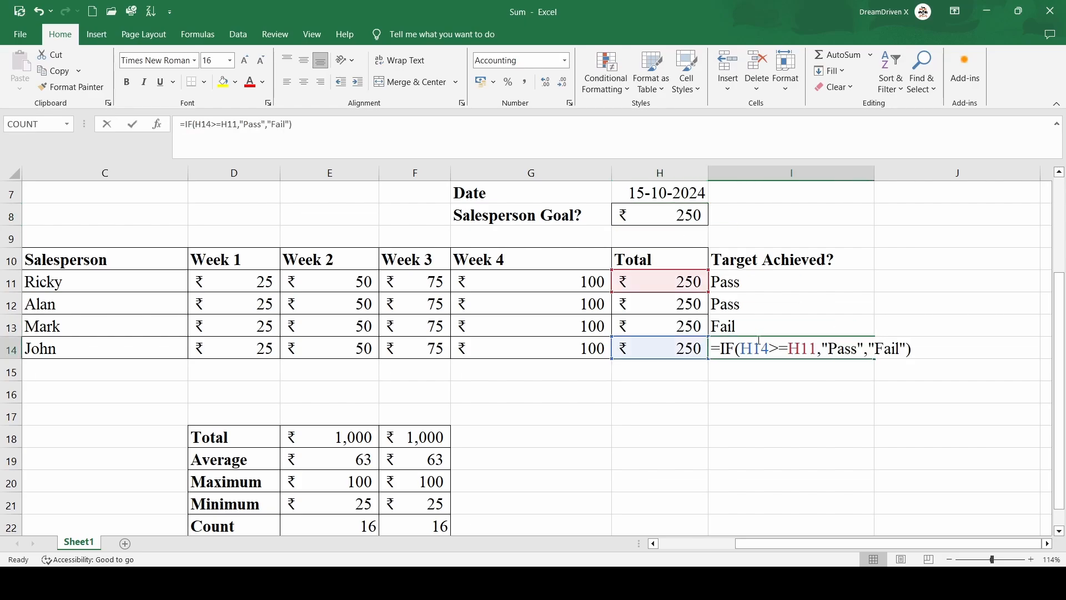
{"action": "left_click", "coordinate": [749, 320]}
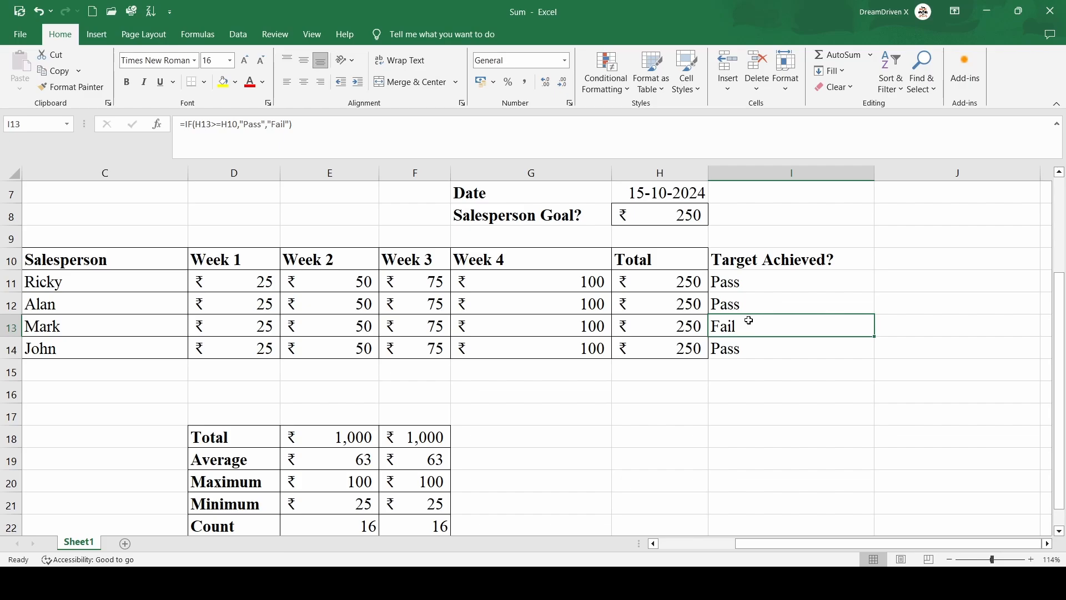
{"action": "left_click", "coordinate": [729, 281]}
{"action": "double_click", "coordinate": [733, 285]}
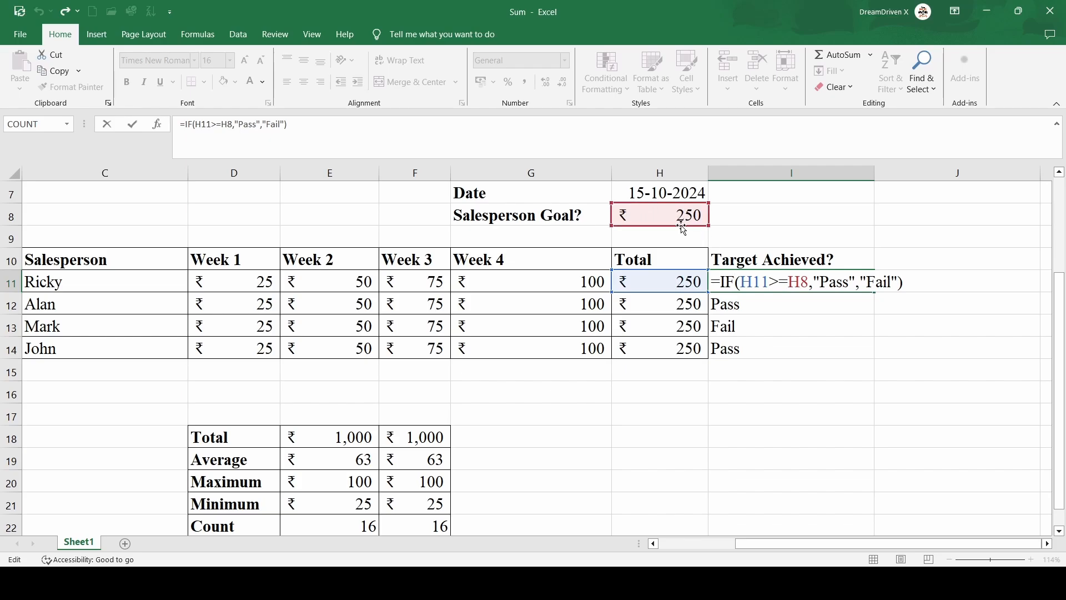
{"action": "left_click", "coordinate": [953, 240]}
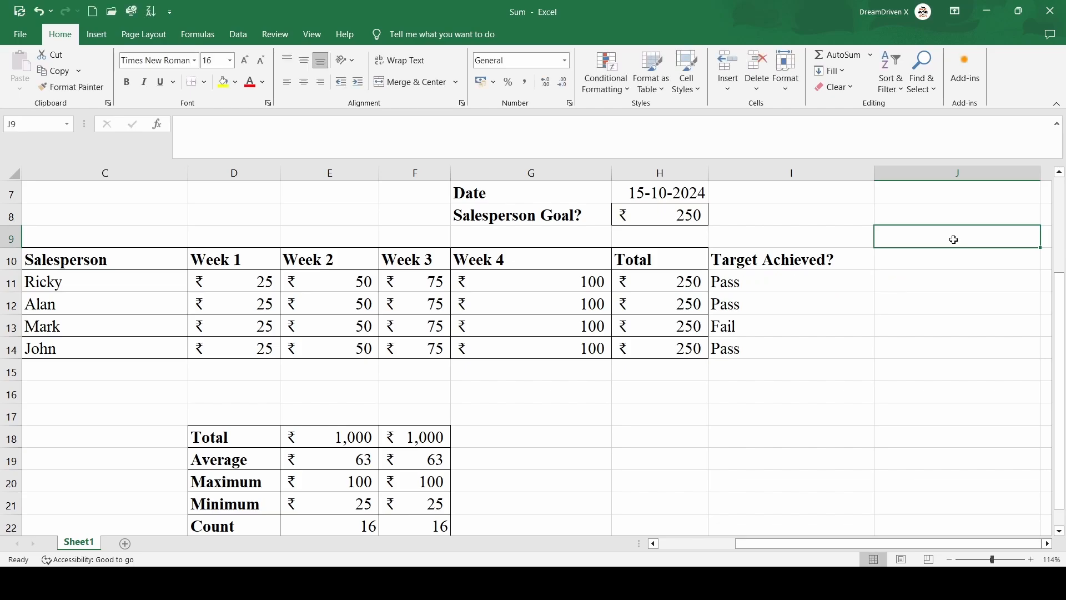
Step: Make the sales goal reference in the I11 IF formula absolute, as $H$8
{"action": "double_click", "coordinate": [741, 282]}
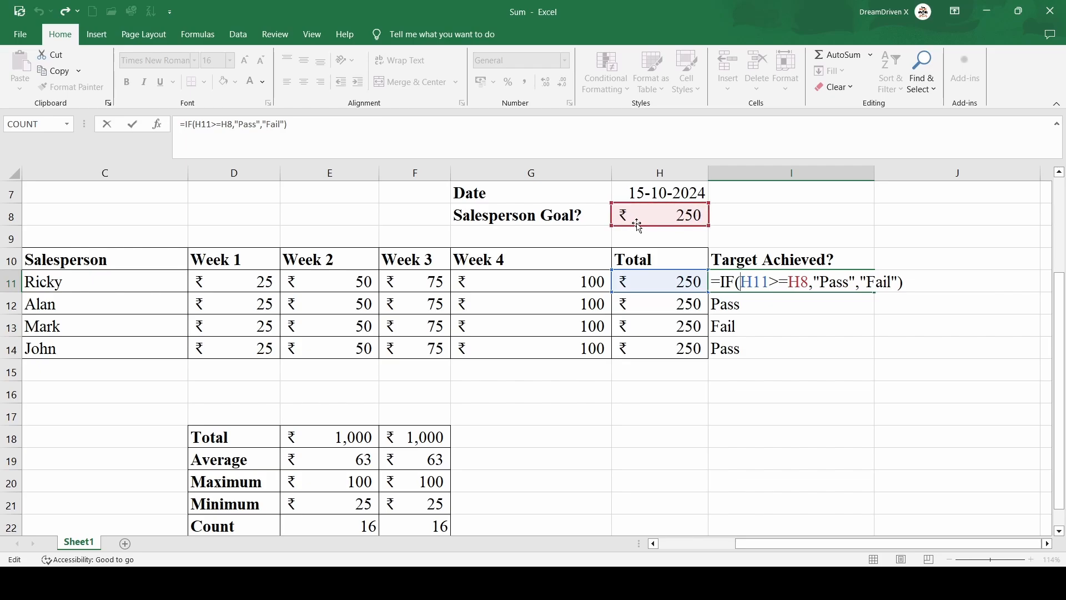
{"action": "left_click", "coordinate": [790, 281]}
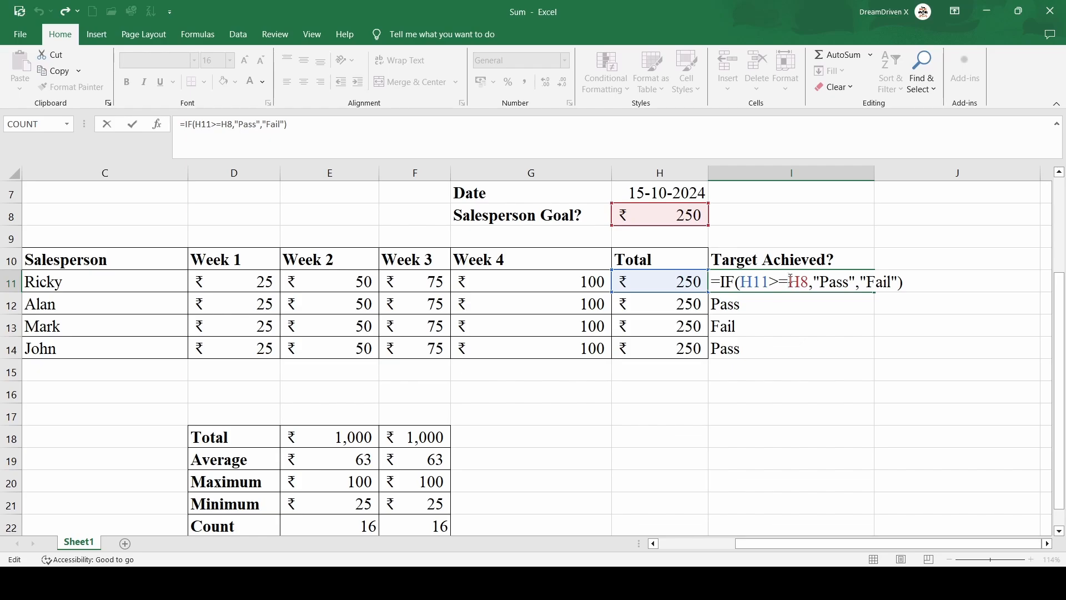
{"action": "type", "text": "$"}
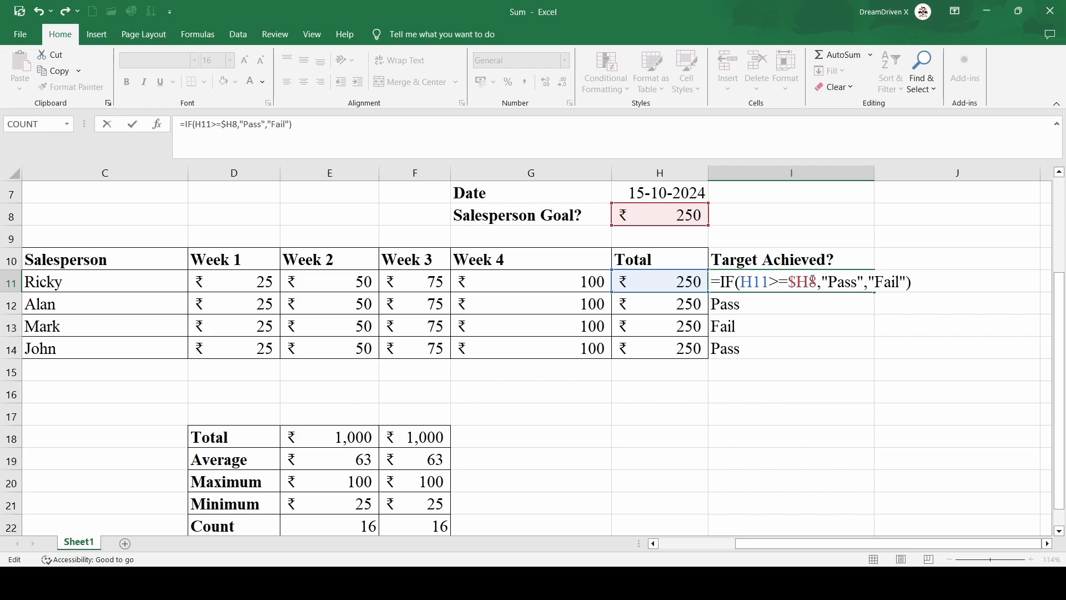
{"action": "type", "text": "$"}
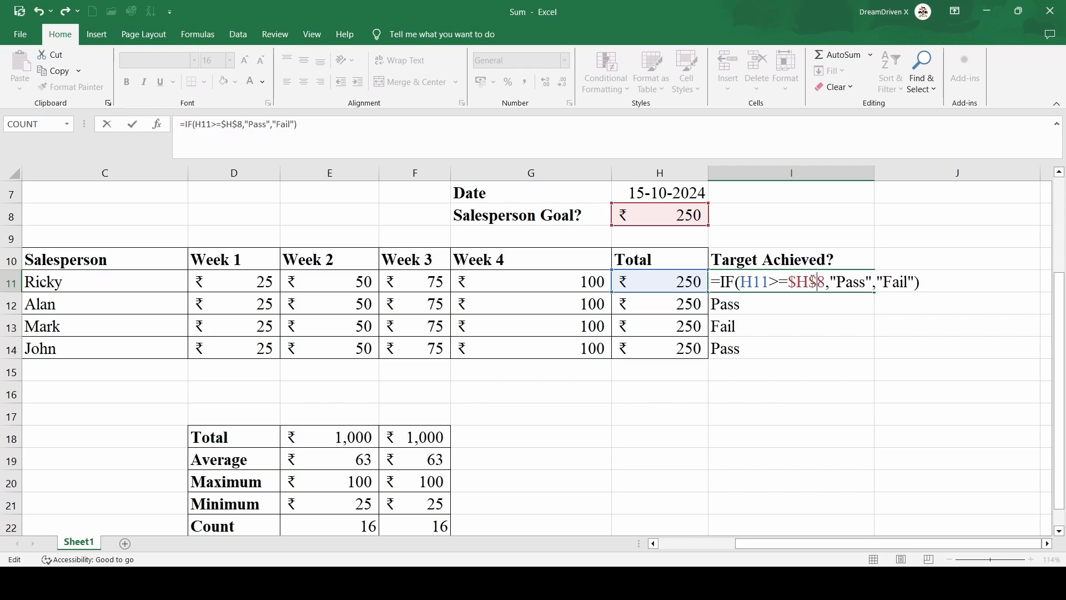
{"action": "left_click", "coordinate": [914, 221]}
Step: Check the absolute reference in I11 and copy the formula down the "Target Achieved?" column through I14
{"action": "double_click", "coordinate": [798, 279]}
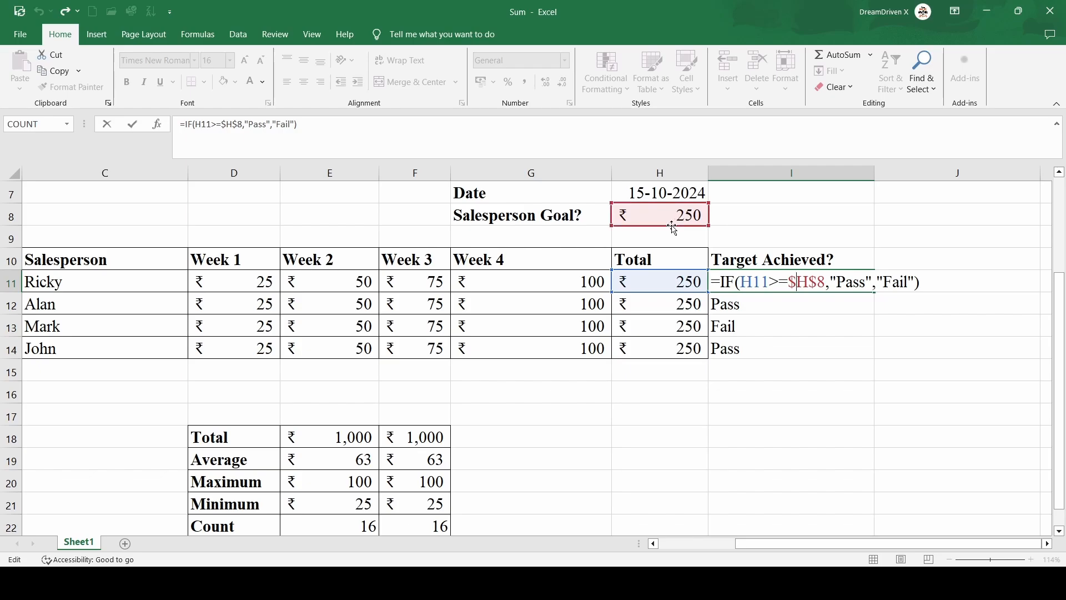
{"action": "left_click", "coordinate": [867, 213]}
{"action": "left_click", "coordinate": [774, 281]}
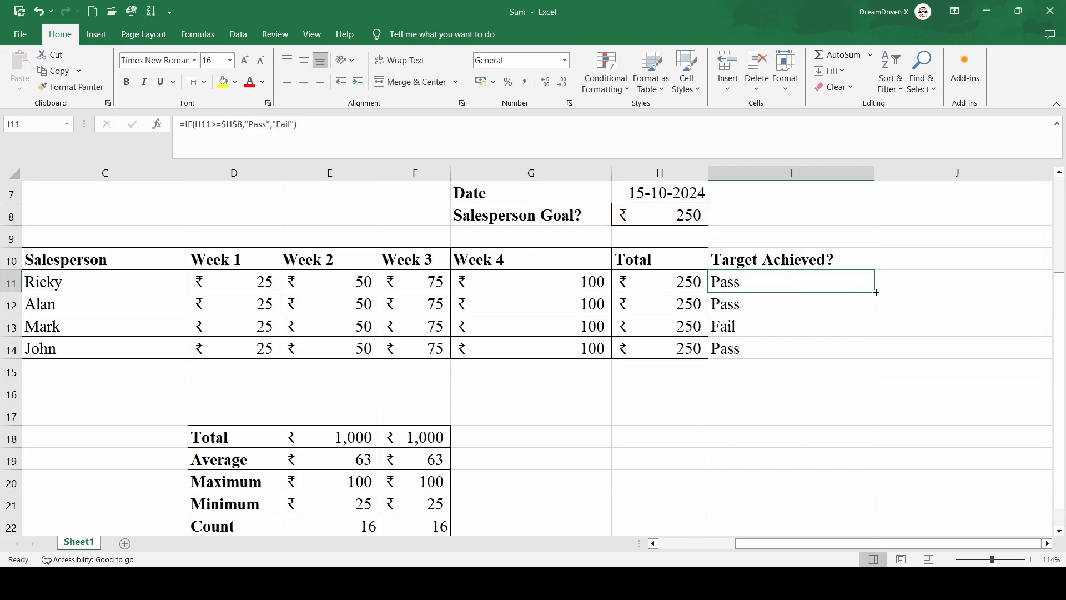
{"action": "left_click_drag", "start_coordinate": [876, 291], "coordinate": [878, 357]}
Step: Examine the formulas in I11 through I14 to check their total cell and their absolute goal reference
{"action": "left_click", "coordinate": [798, 326]}
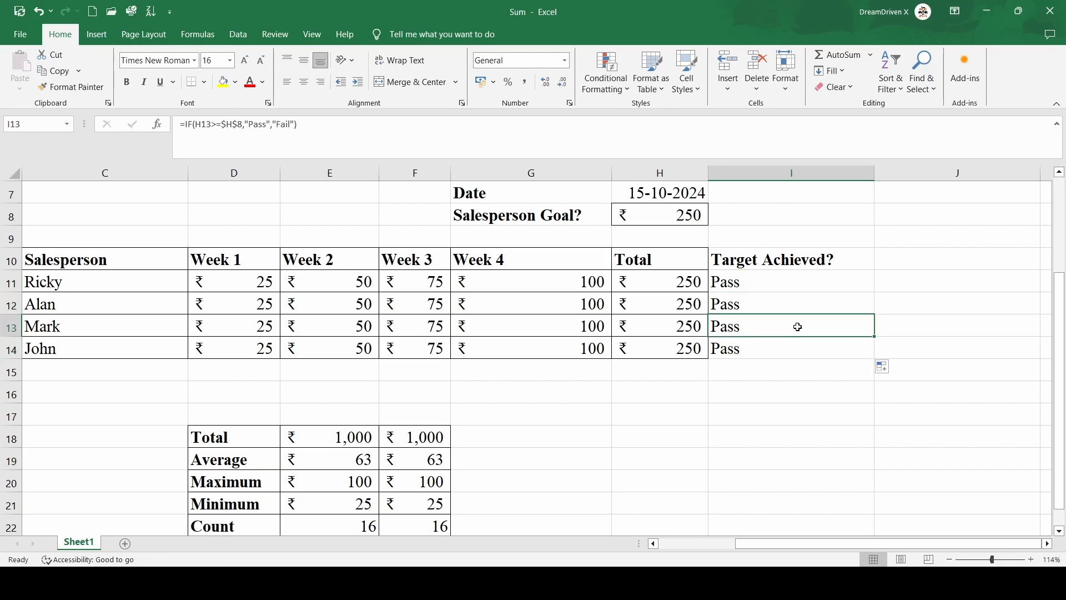
{"action": "scroll", "coordinate": [798, 326], "scroll_direction": "up", "scroll_amount": 2, "text": "ctrl"}
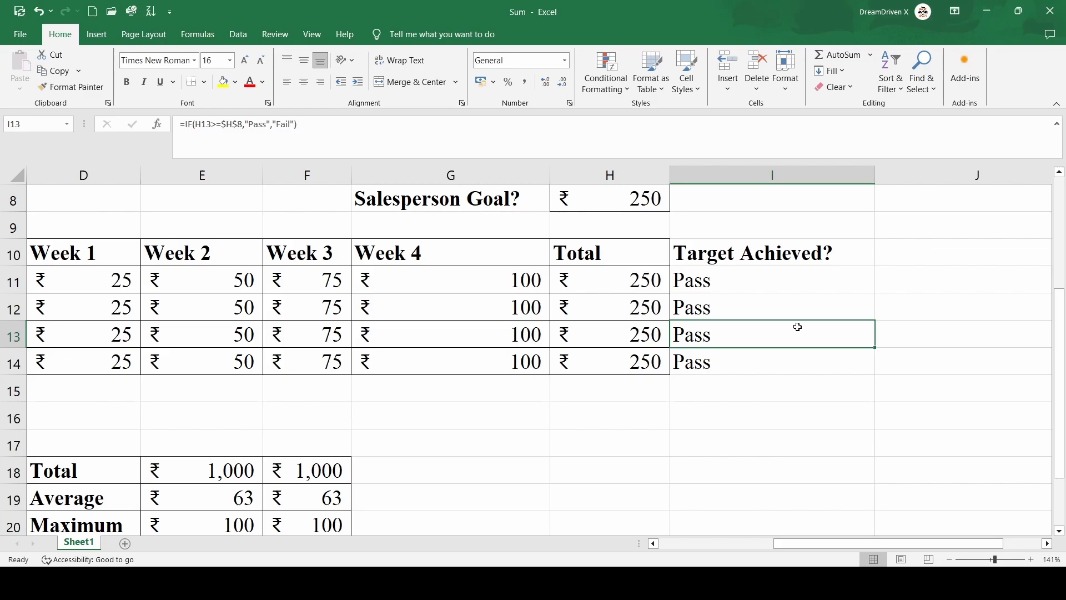
{"action": "double_click", "coordinate": [713, 281]}
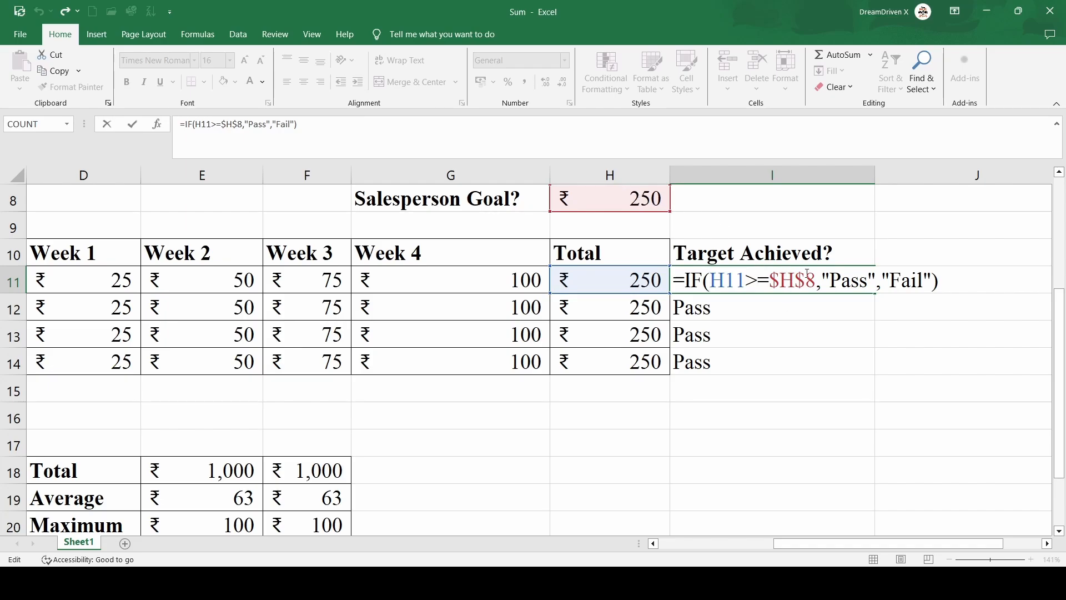
{"action": "left_click", "coordinate": [819, 233]}
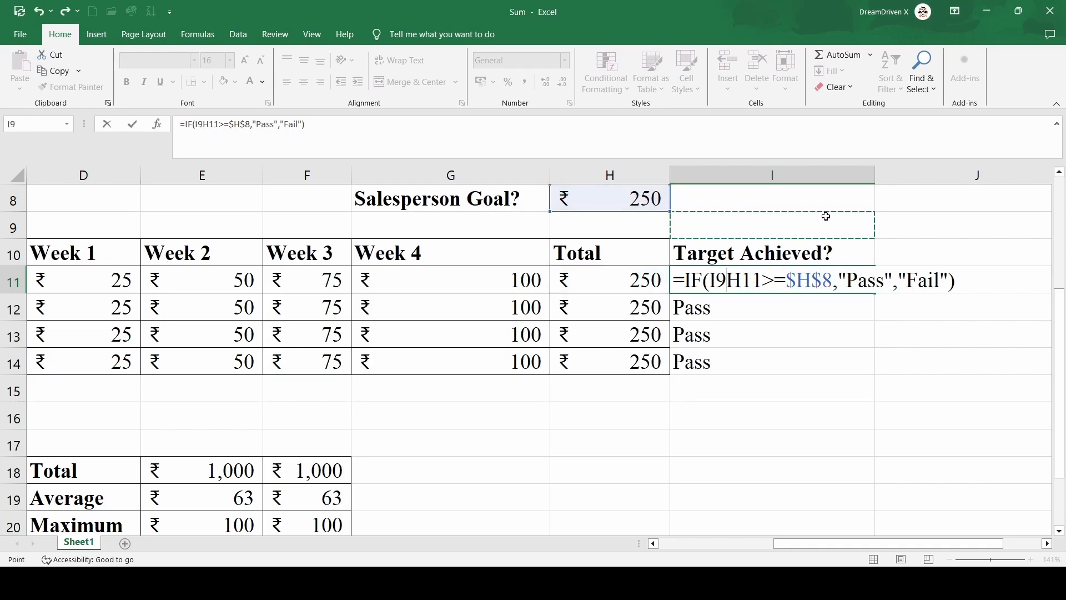
{"action": "key", "text": "Escape"}
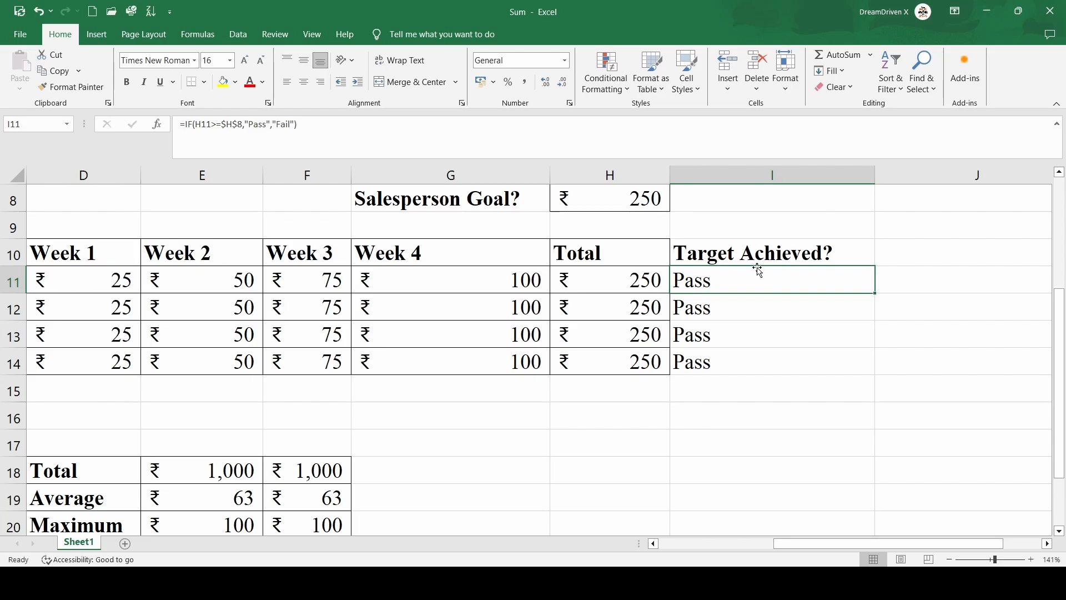
{"action": "left_click", "coordinate": [722, 302]}
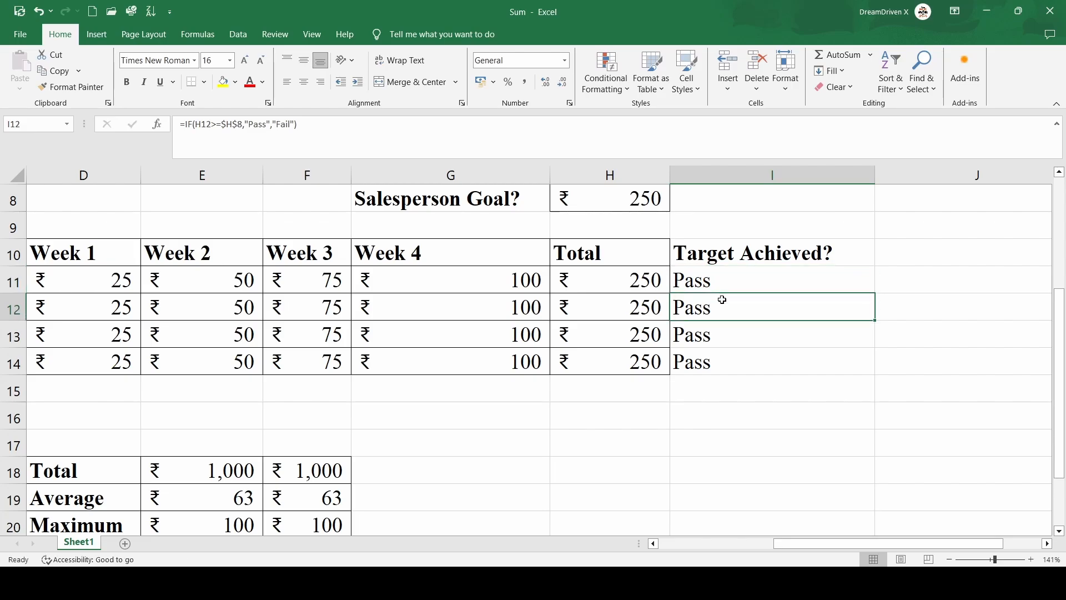
{"action": "double_click", "coordinate": [724, 303]}
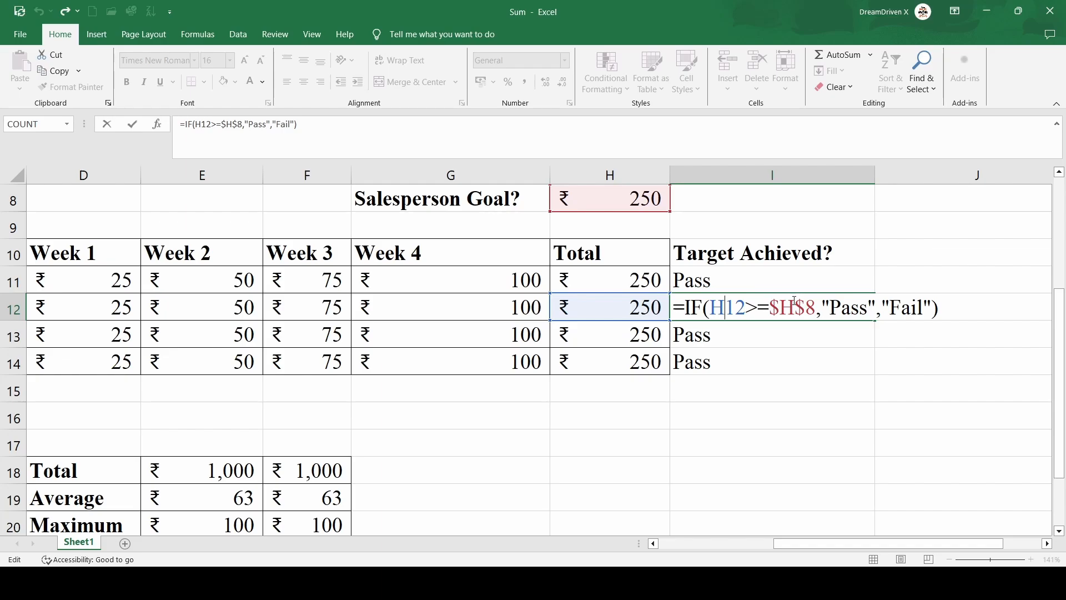
{"action": "left_click", "coordinate": [781, 343]}
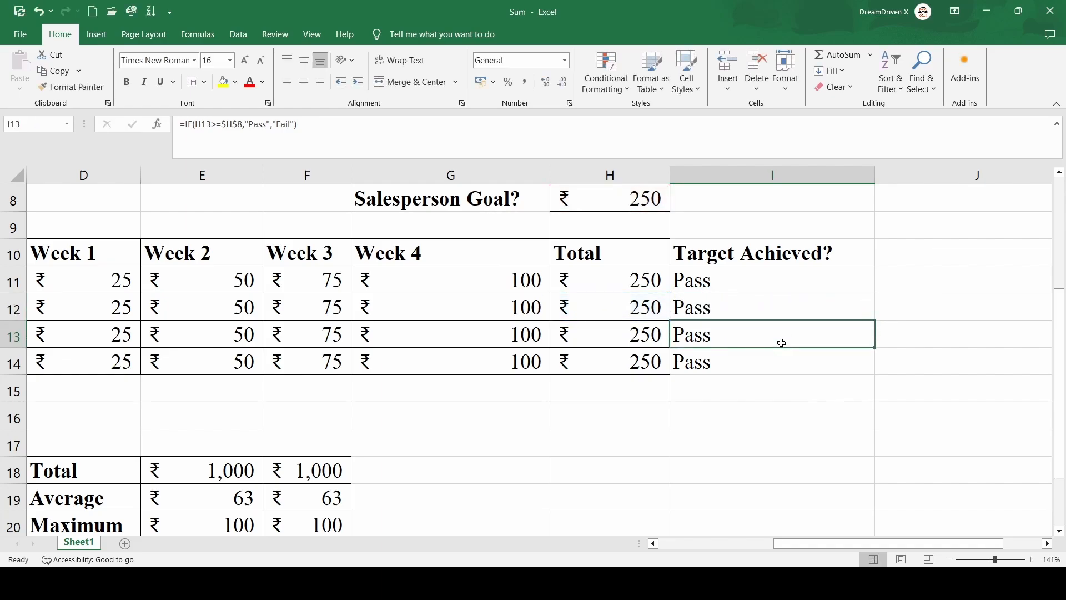
{"action": "double_click", "coordinate": [781, 341]}
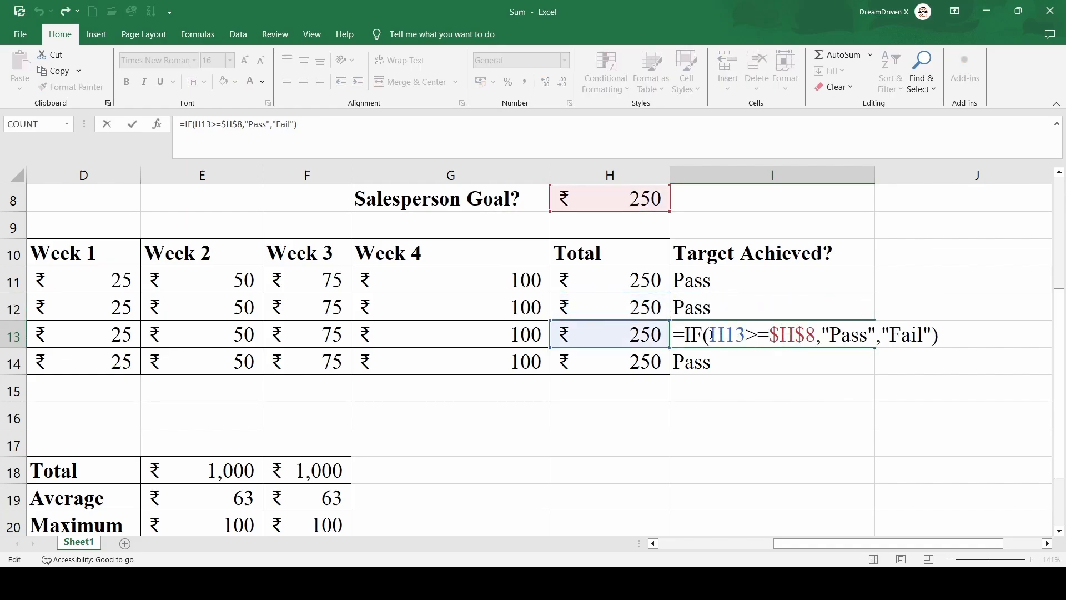
{"action": "double_click", "coordinate": [713, 364]}
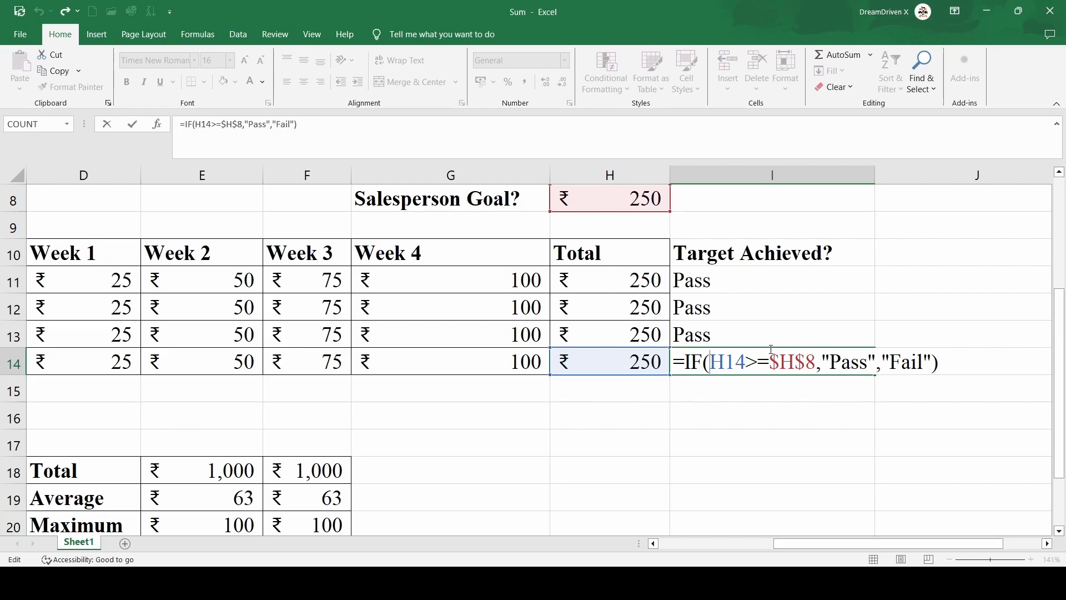
{"action": "left_click", "coordinate": [706, 414]}
{"action": "key", "text": "Escape"}
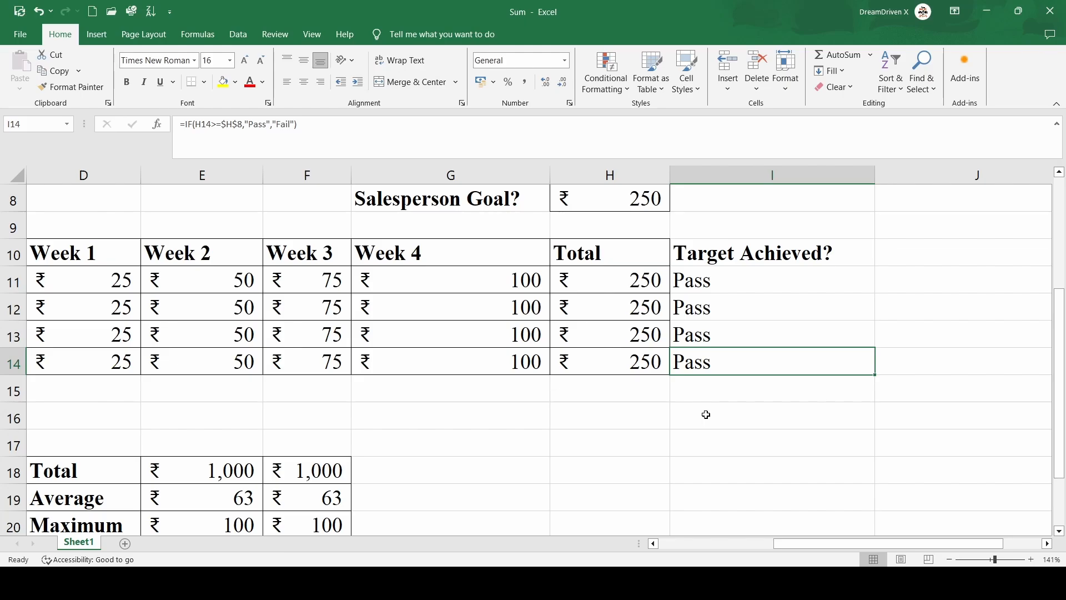
{"action": "left_click", "coordinate": [759, 583]}
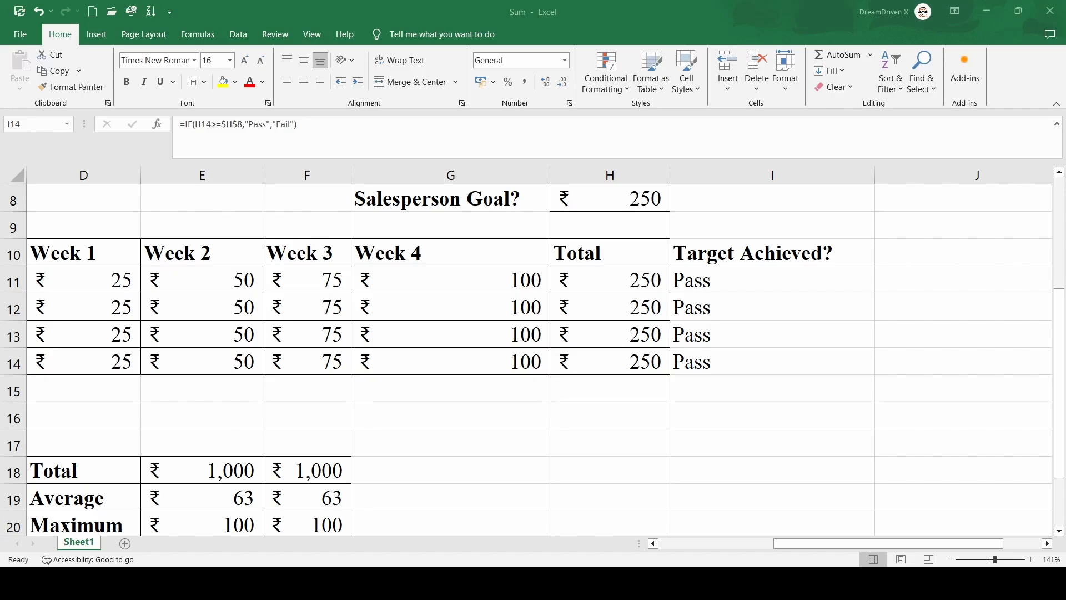
{"action": "left_click", "coordinate": [760, 583]}
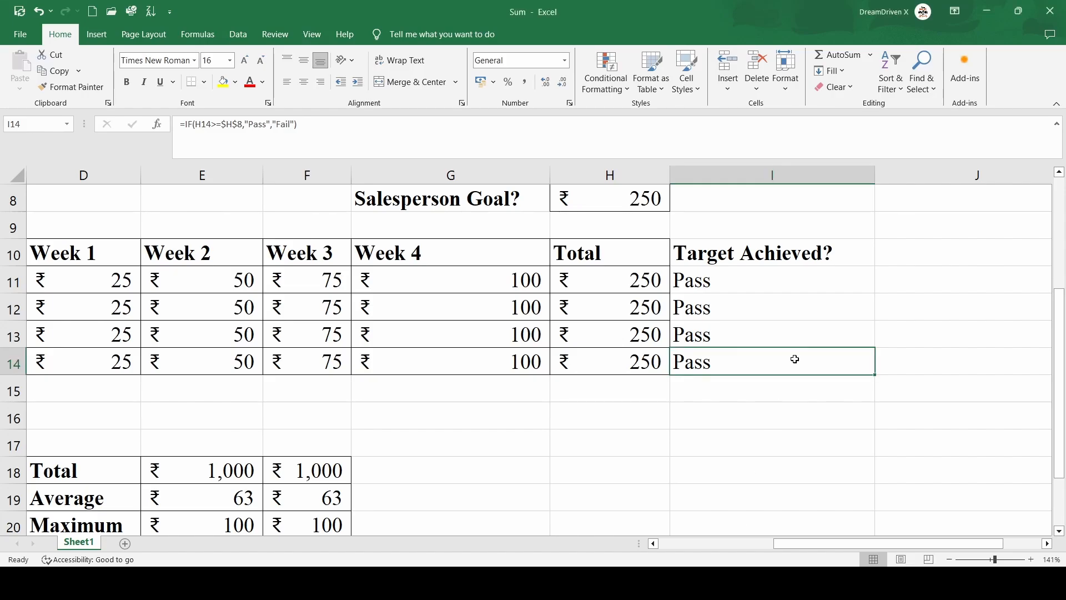
Step: Review the IF formula in I11, including its relative total reference and its absolute goal reference
{"action": "scroll", "coordinate": [723, 291], "scroll_direction": "up", "scroll_amount": 1}
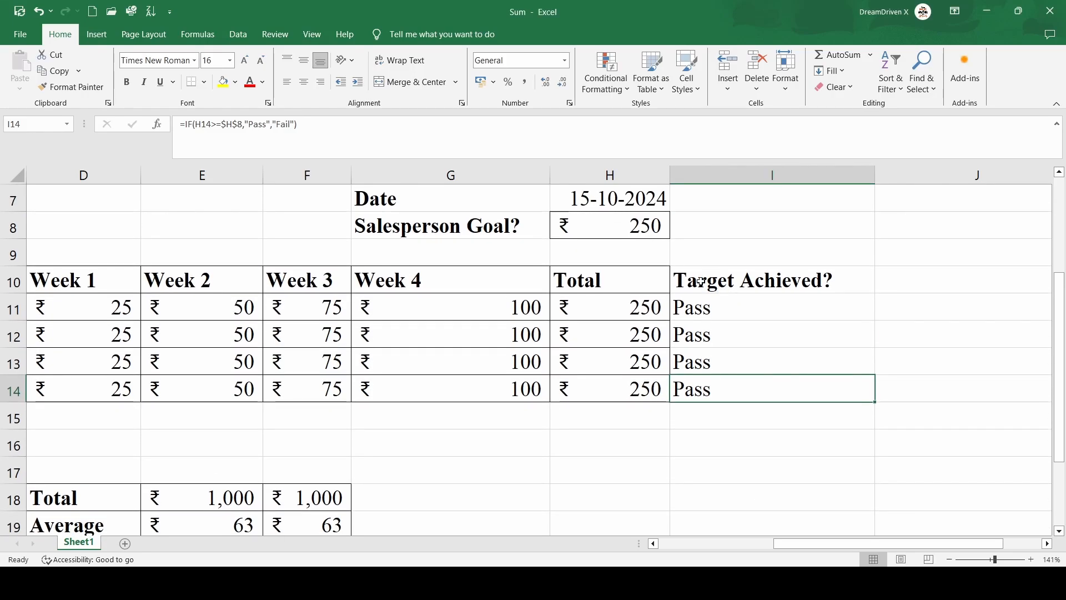
{"action": "left_click", "coordinate": [716, 308]}
{"action": "double_click", "coordinate": [716, 307]}
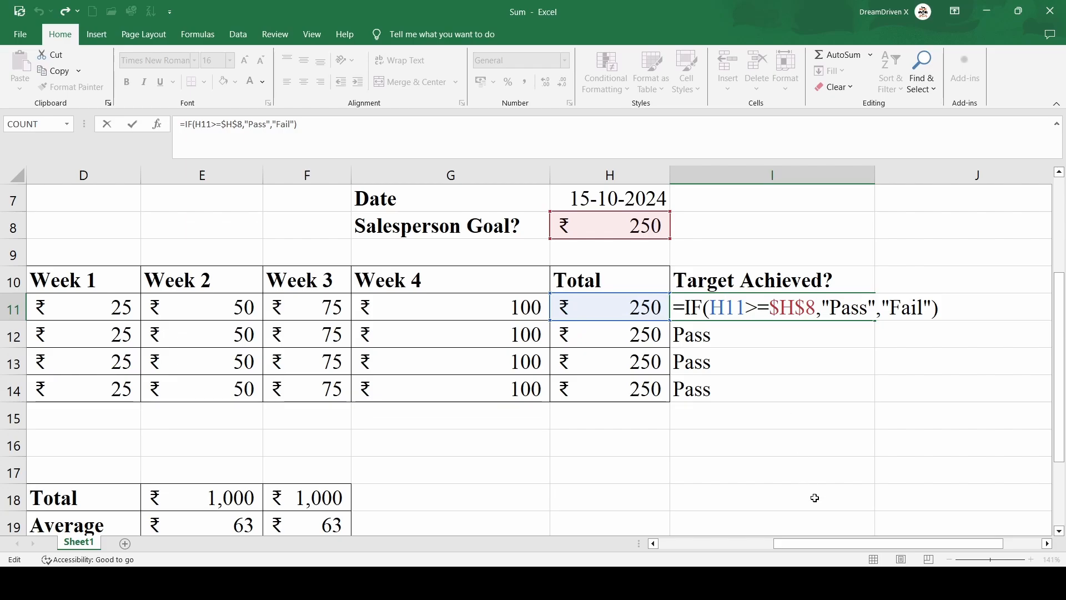
{"action": "left_click", "coordinate": [833, 583]}
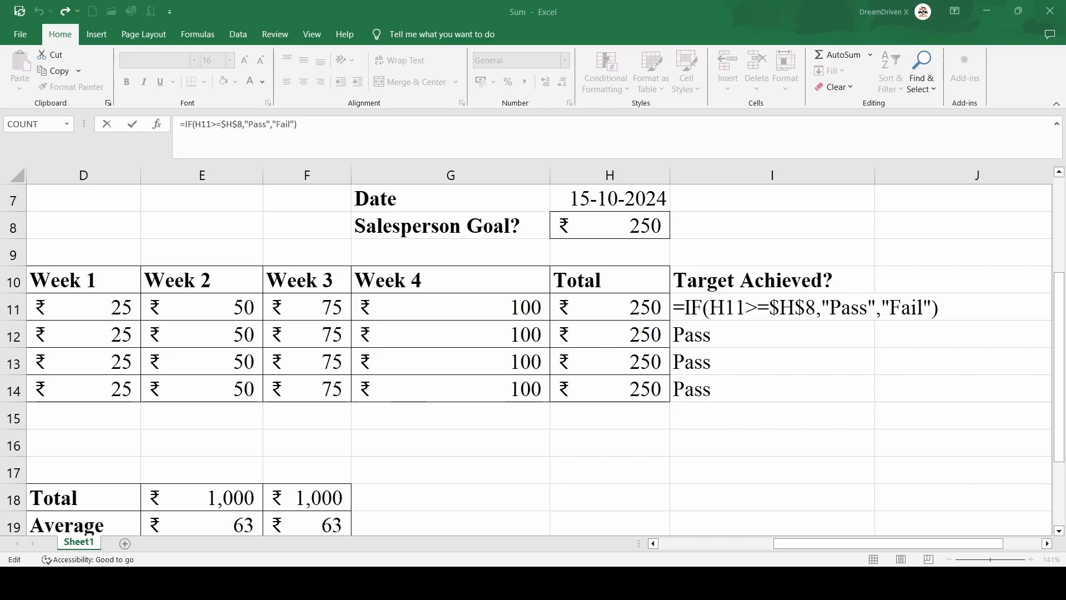
{"action": "left_click", "coordinate": [697, 340]}
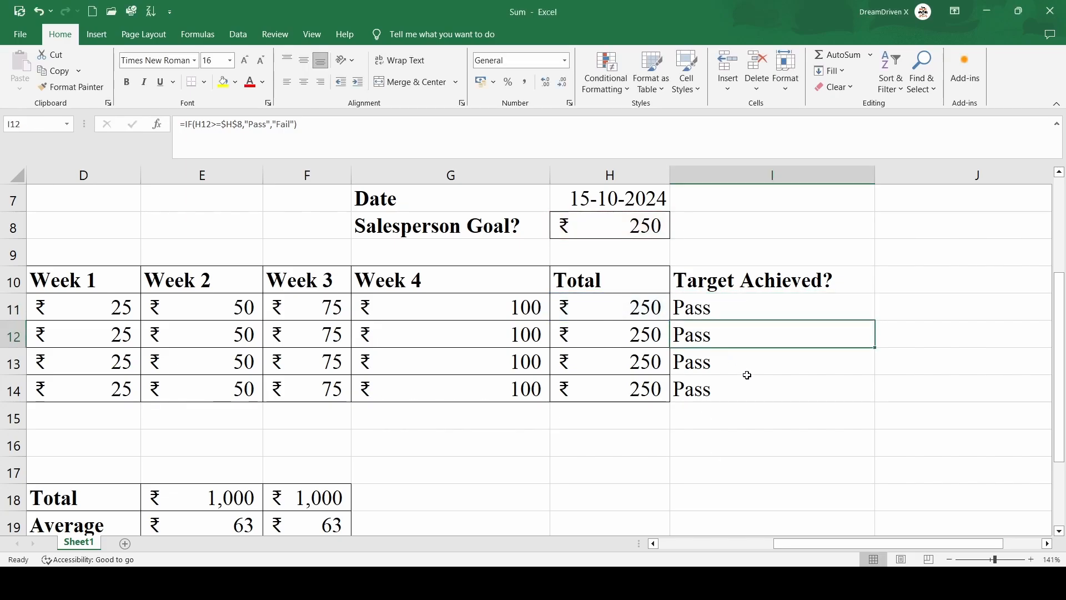
Step: Inspect the sales goal in H8 and how the I11 formula refers to it, alongside the salesperson table
{"action": "scroll", "coordinate": [747, 376], "scroll_direction": "left", "scroll_amount": 1}
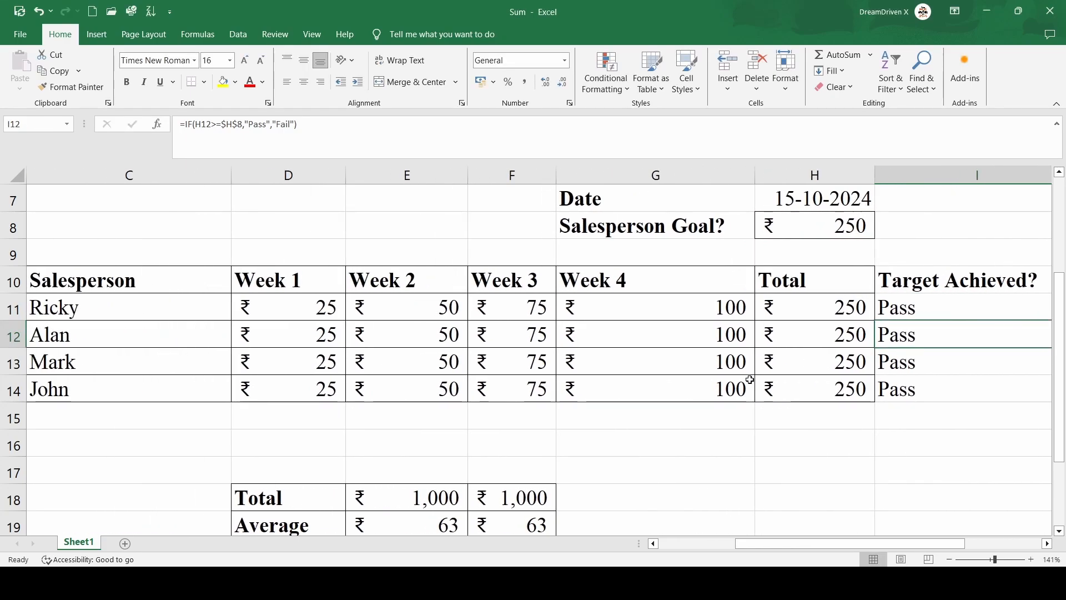
{"action": "scroll", "coordinate": [749, 379], "scroll_direction": "up", "scroll_amount": 1}
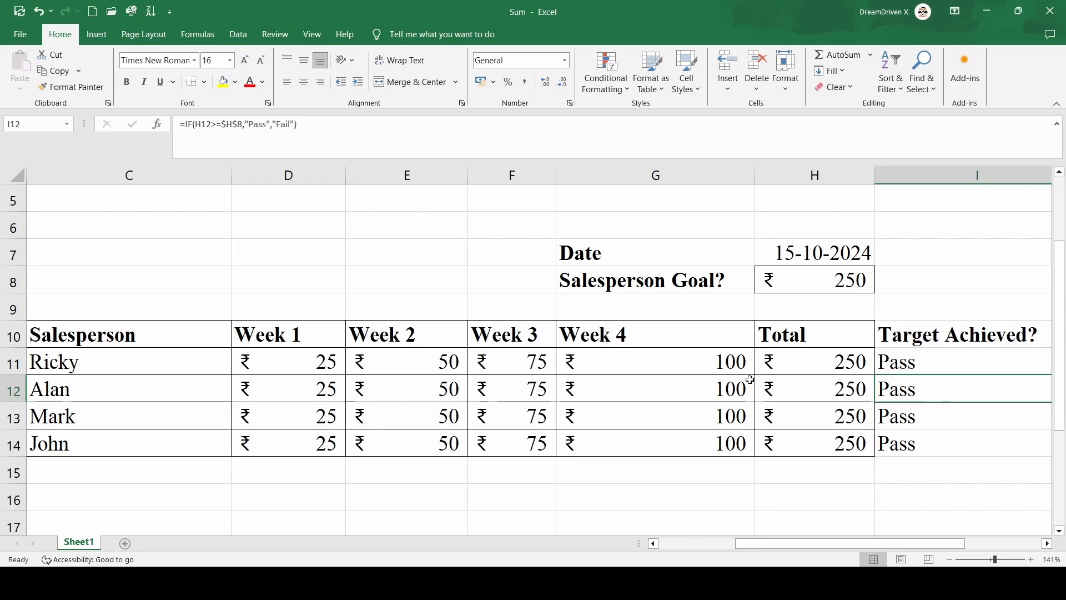
{"action": "left_click", "coordinate": [797, 277]}
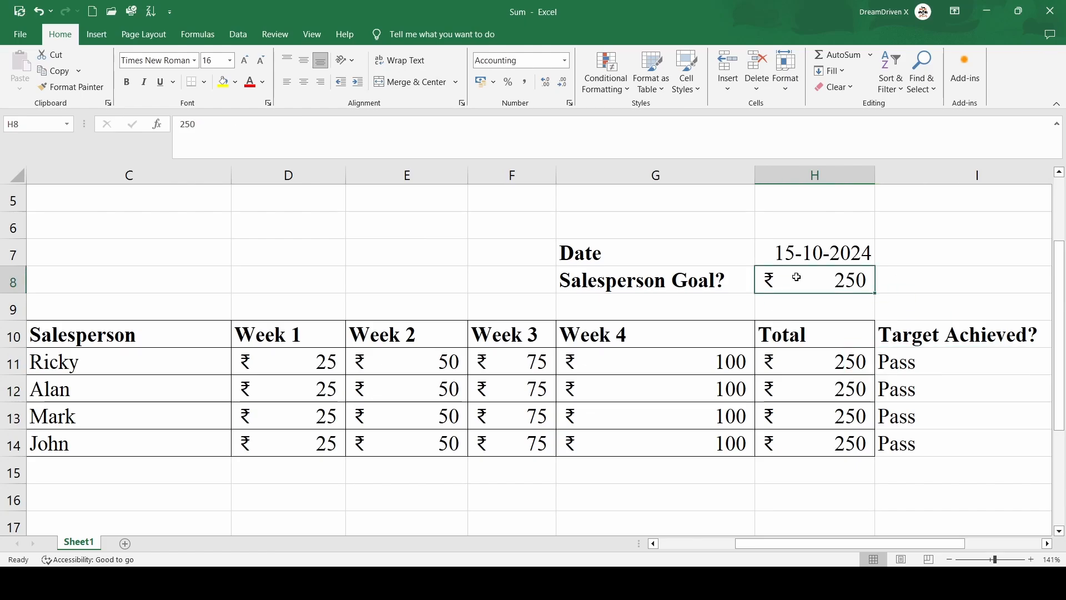
{"action": "double_click", "coordinate": [896, 356]}
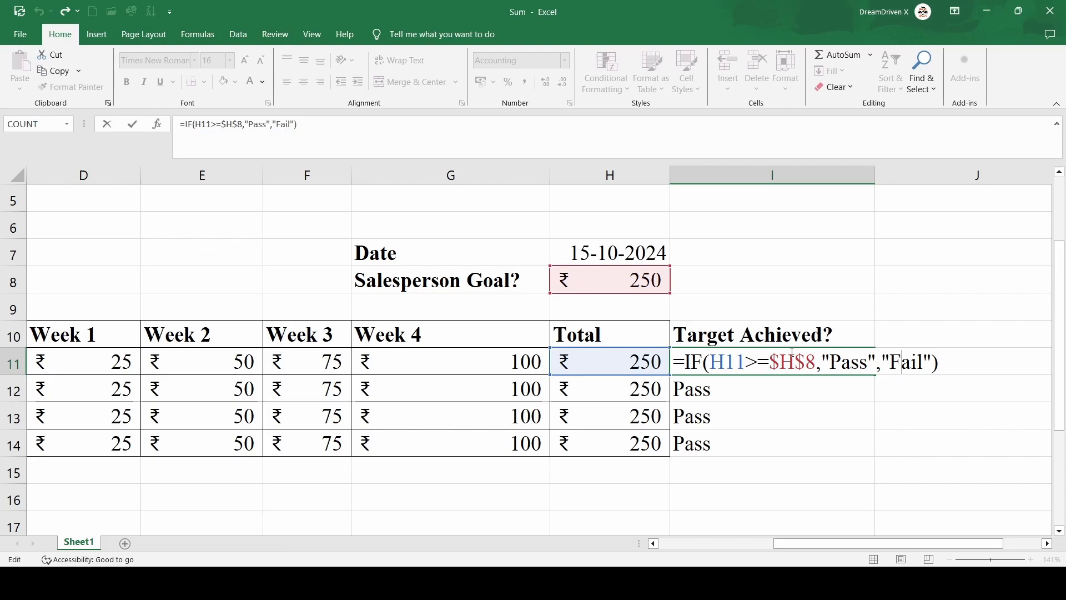
{"action": "left_click", "coordinate": [743, 281]}
{"action": "scroll", "coordinate": [744, 281], "scroll_direction": "left", "scroll_amount": 3}
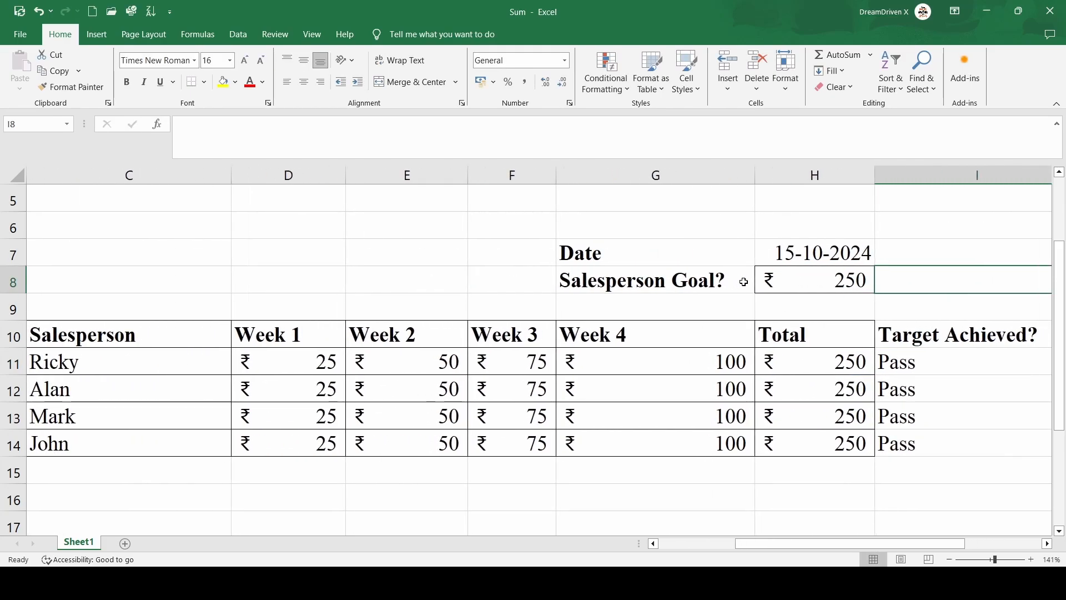
{"action": "scroll", "coordinate": [744, 282], "scroll_direction": "left", "scroll_amount": 2}
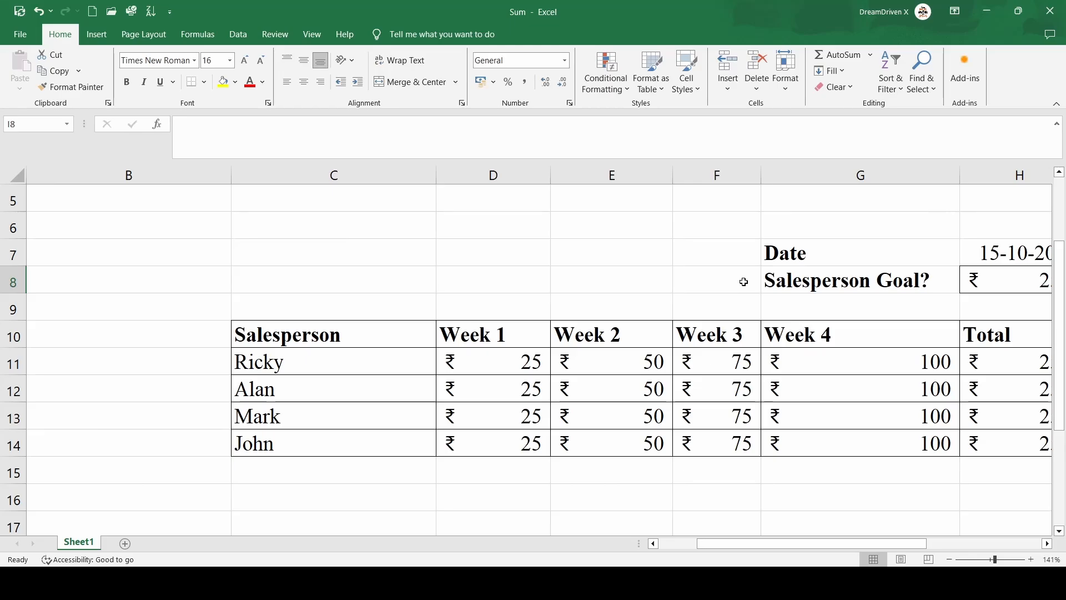
{"action": "scroll", "coordinate": [743, 281], "scroll_direction": "right", "scroll_amount": 2}
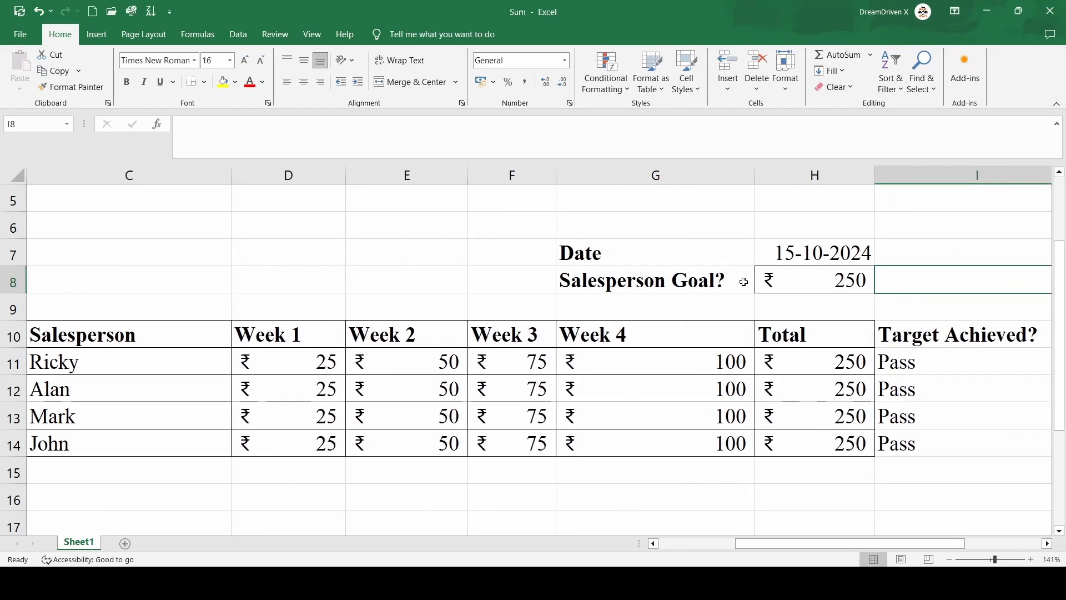
{"action": "scroll", "coordinate": [744, 282], "scroll_direction": "left", "scroll_amount": 2}
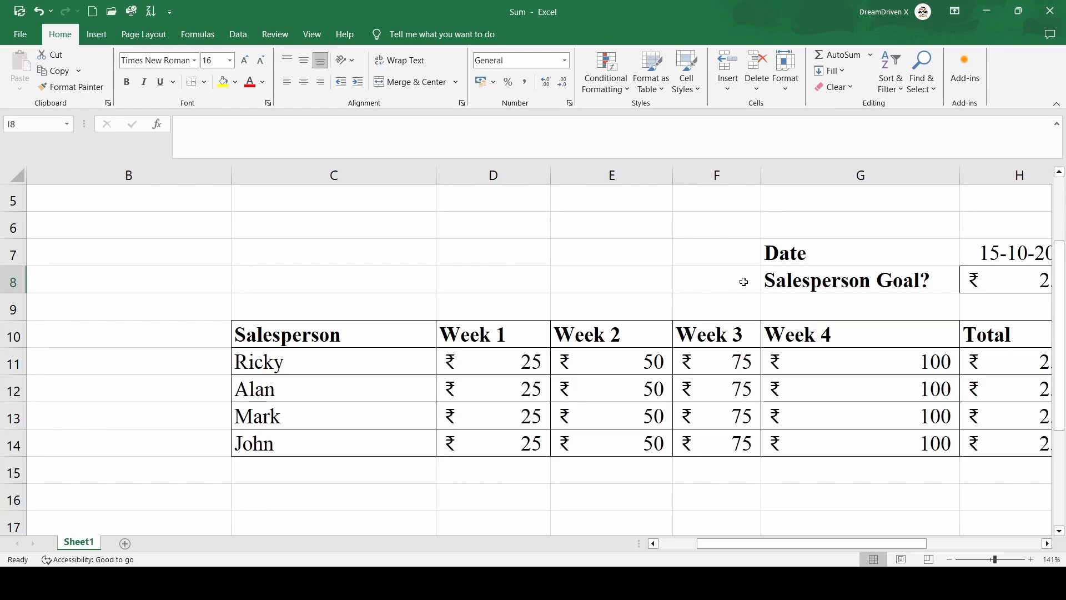
{"action": "scroll", "coordinate": [743, 282], "scroll_direction": "down", "scroll_amount": 2, "text": "ctrl"}
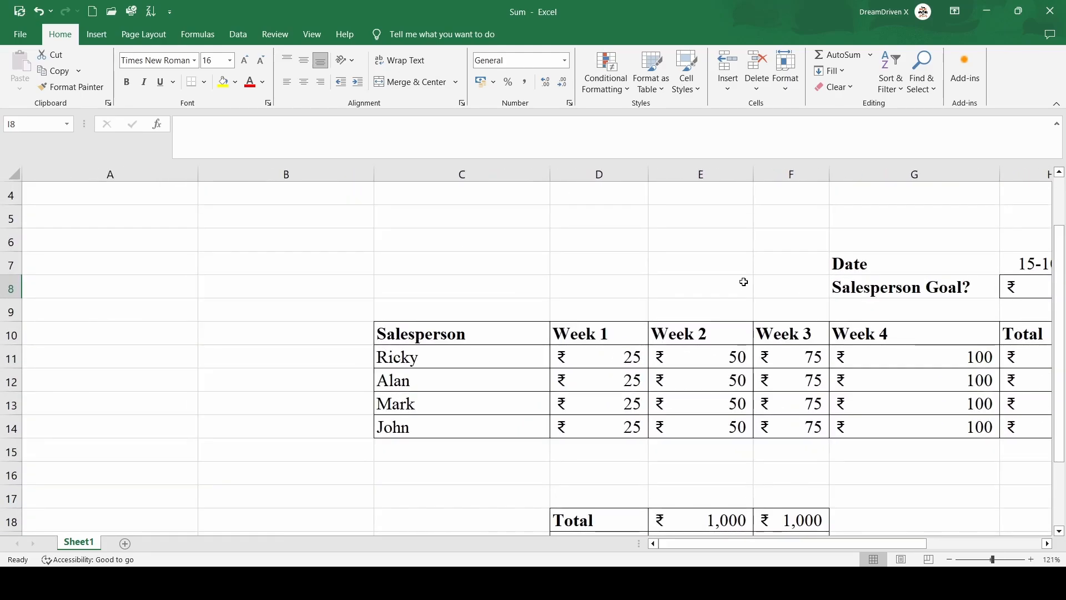
{"action": "scroll", "coordinate": [743, 281], "scroll_direction": "up", "scroll_amount": 2}
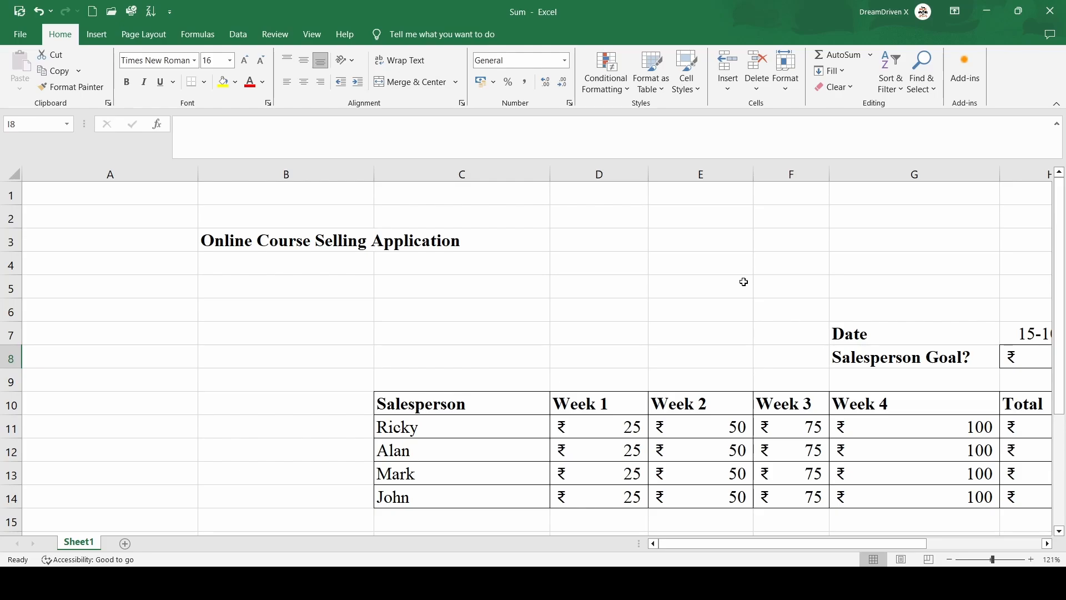
{"action": "scroll", "coordinate": [743, 281], "scroll_direction": "right", "scroll_amount": 2}
{"action": "scroll", "coordinate": [744, 281], "scroll_direction": "down", "scroll_amount": 1}
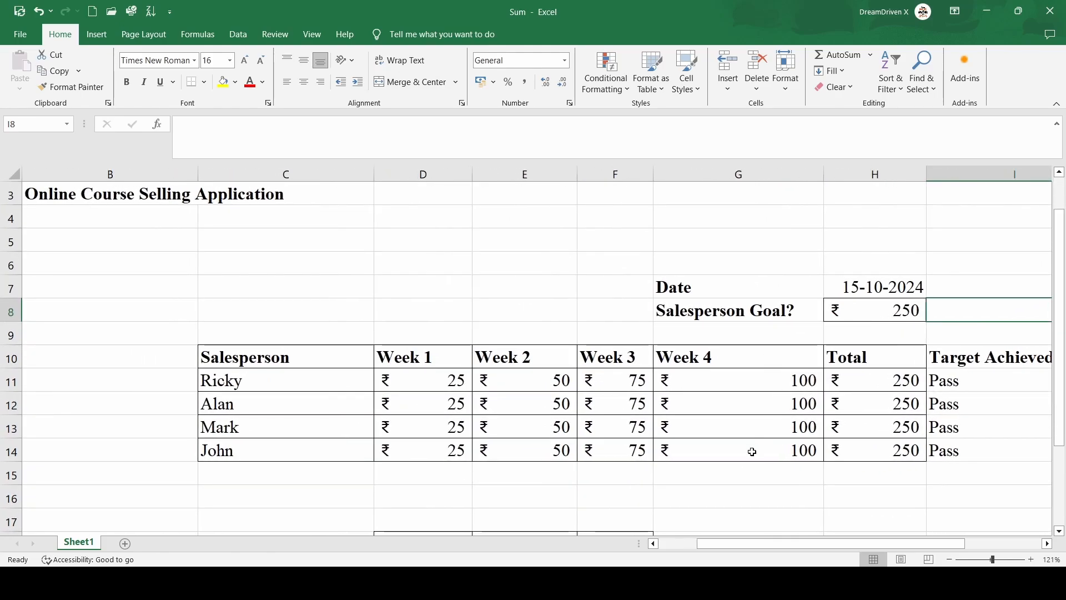
{"action": "left_click", "coordinate": [674, 583]}
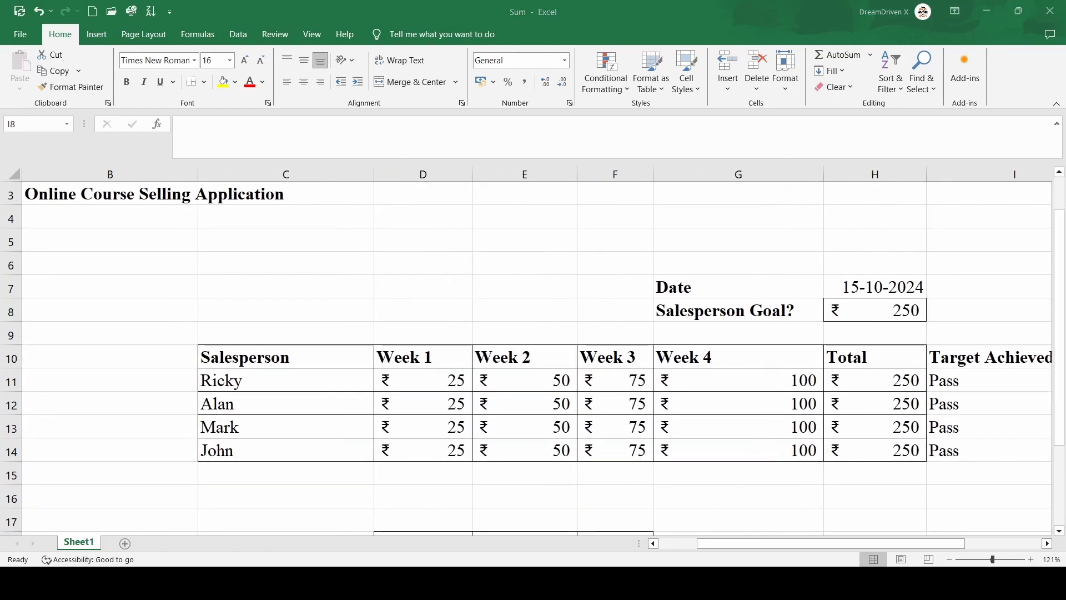